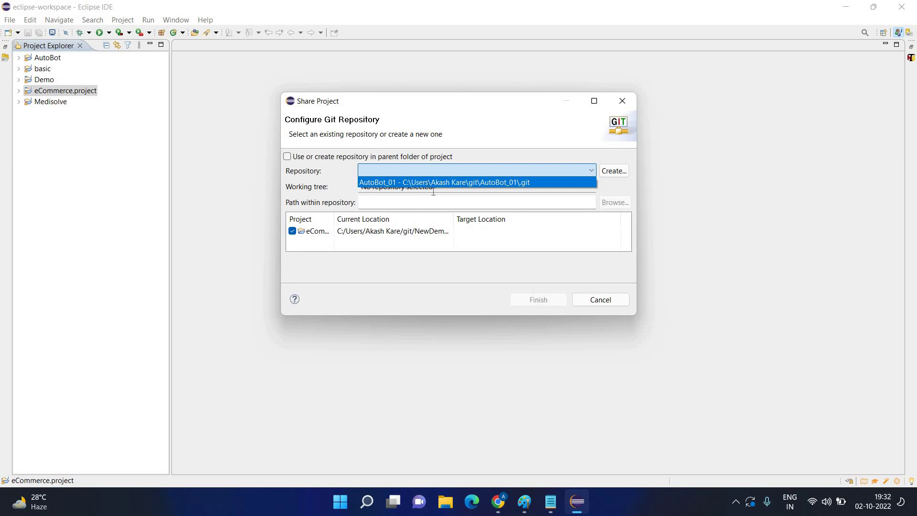
Step: Choose AutoBot_01 as the sharing repository, then bring up the Notepad notes
left_click(428, 184)
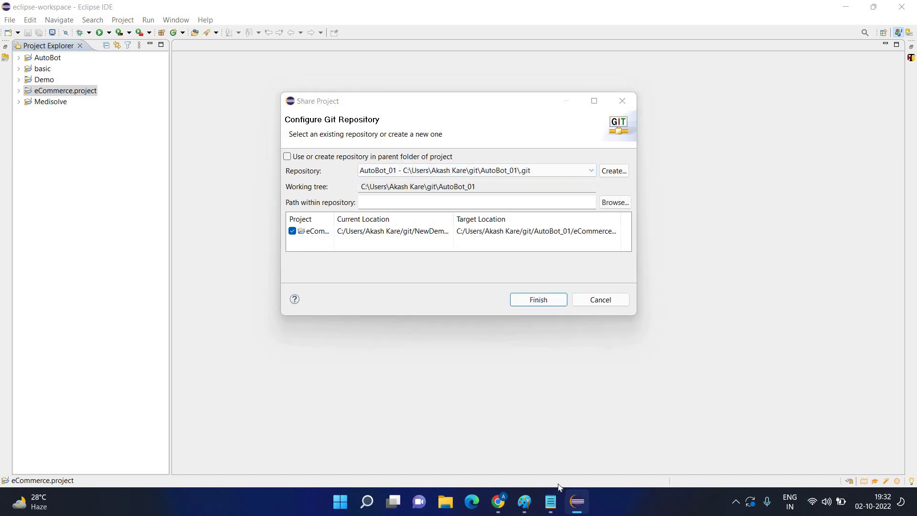
left_click(549, 504)
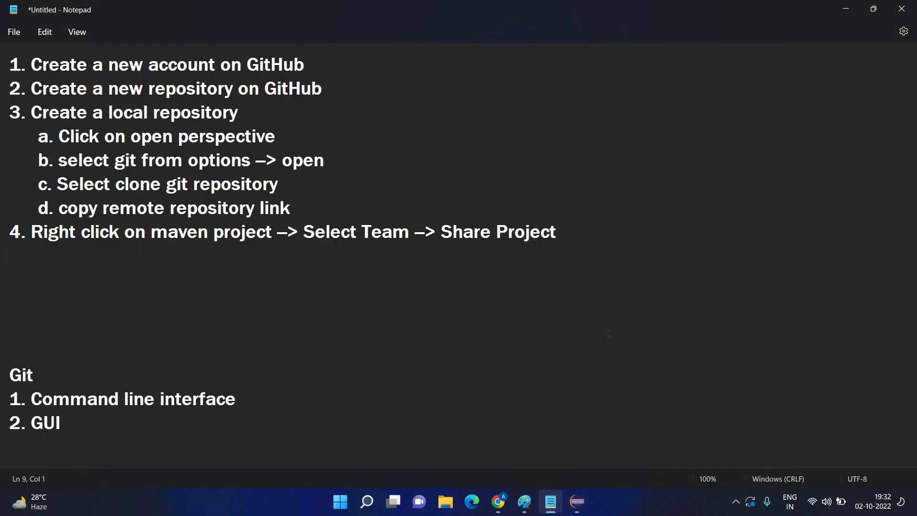
Step: Write note line '5. Select the repository which we have clone' on line 9
type("5. Select")
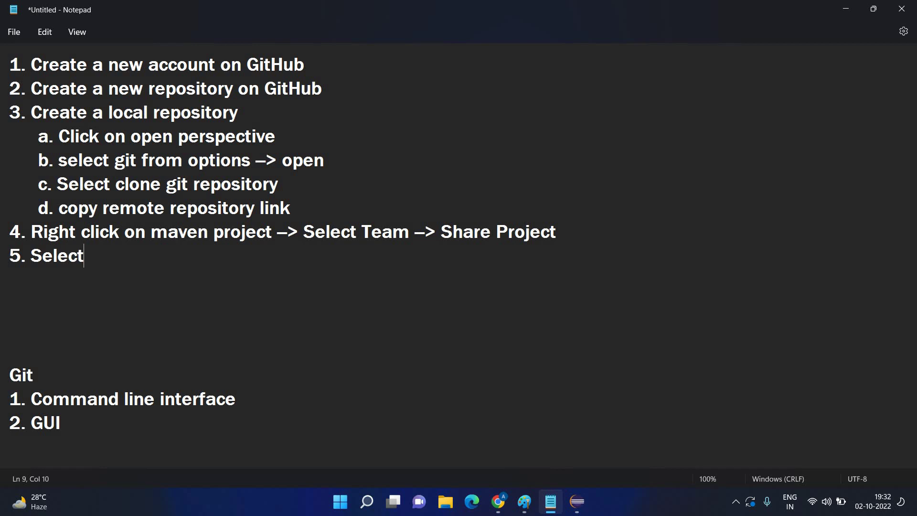
type(" the reps")
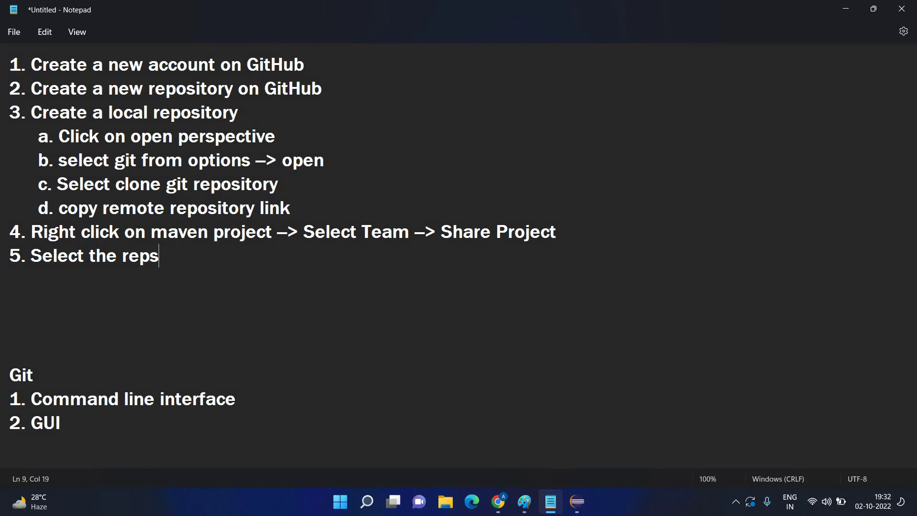
key("BackSpace")
type("ository which w")
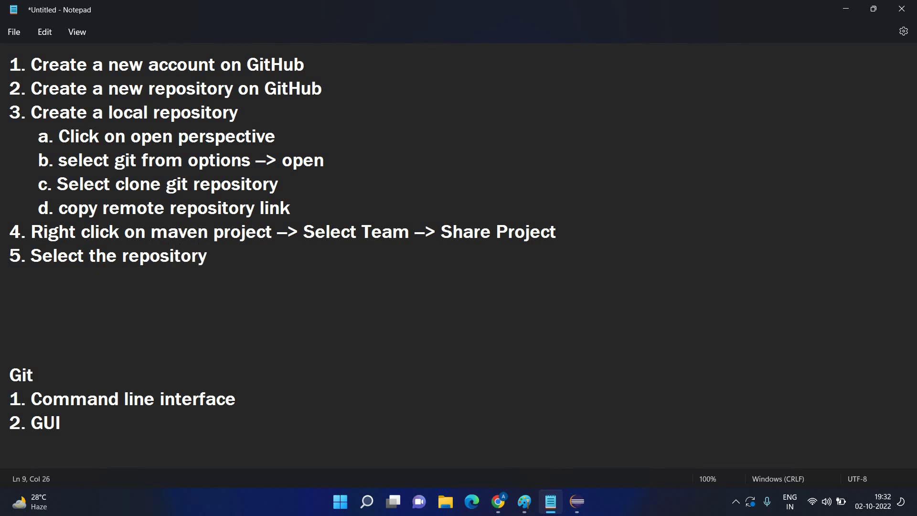
type("e ")
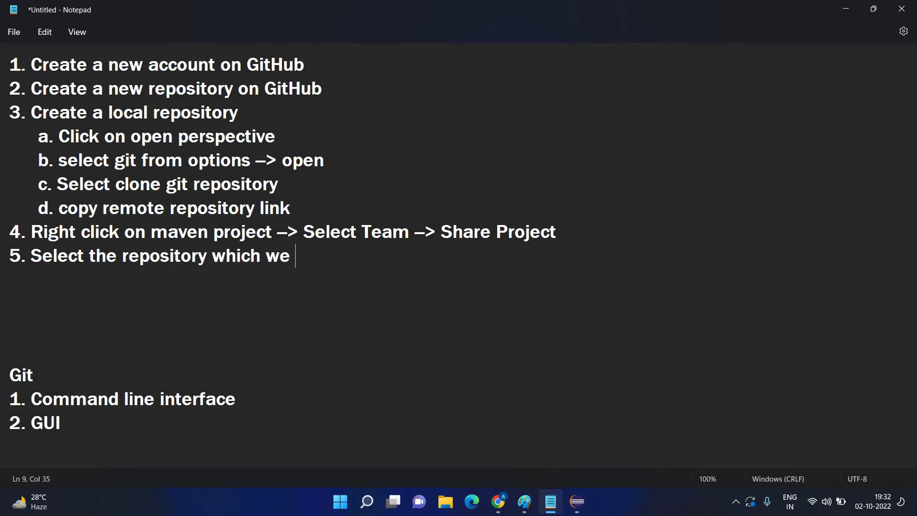
type("have cloned")
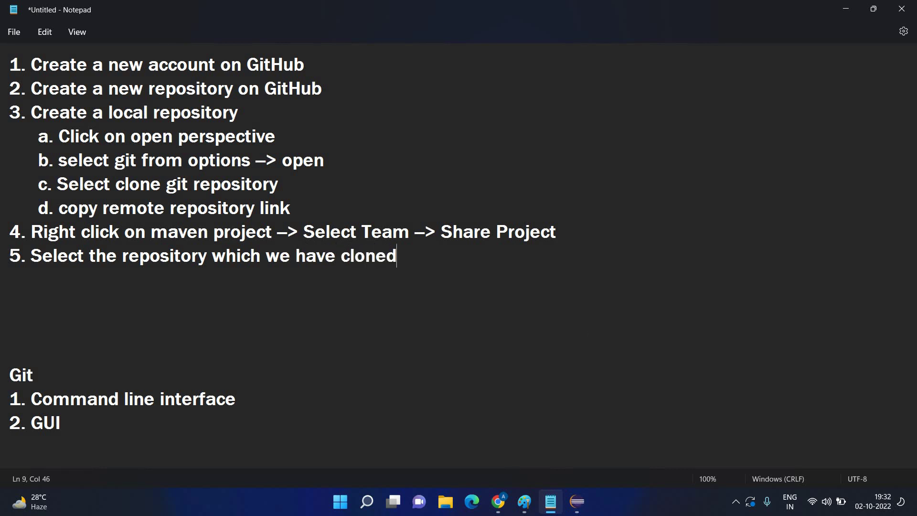
key("BackSpace")
Step: End the note with a period, then share eCommerce.project into AutoBot_01 on master
type(".")
left_click(577, 501)
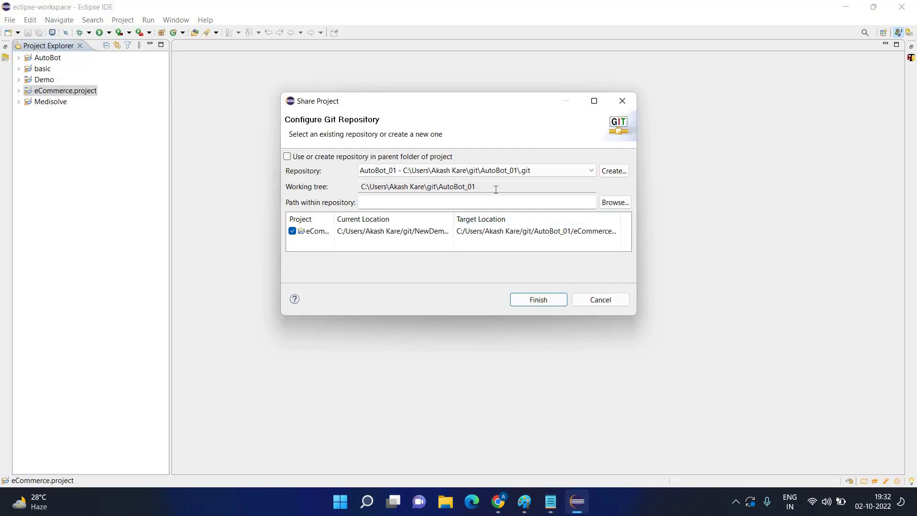
left_click(587, 184)
left_click(580, 172)
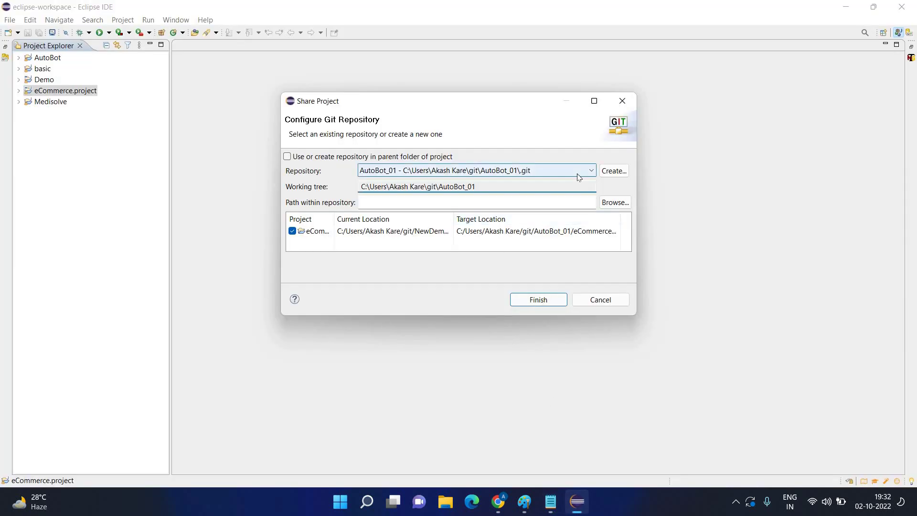
left_click(557, 183)
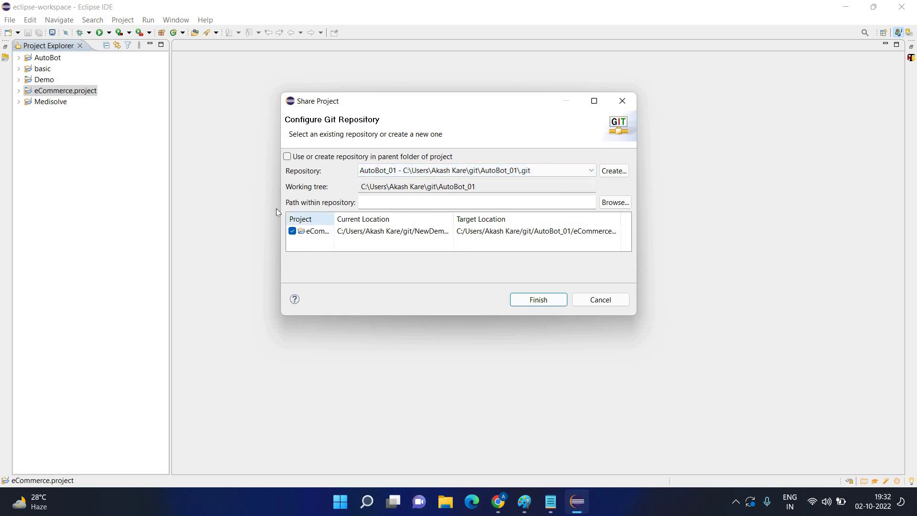
left_click(549, 301)
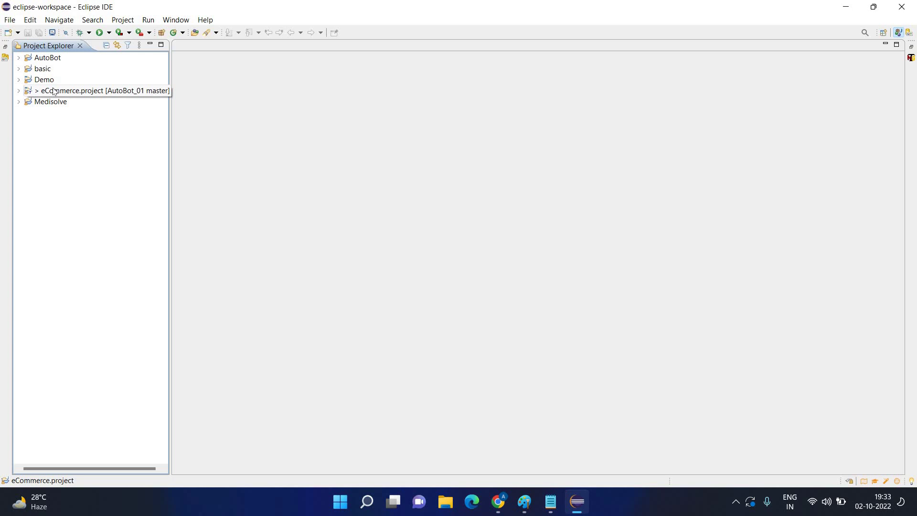
Step: Review the Team submenu for eCommerce.project, then return to the Notepad notes
right_click(53, 90)
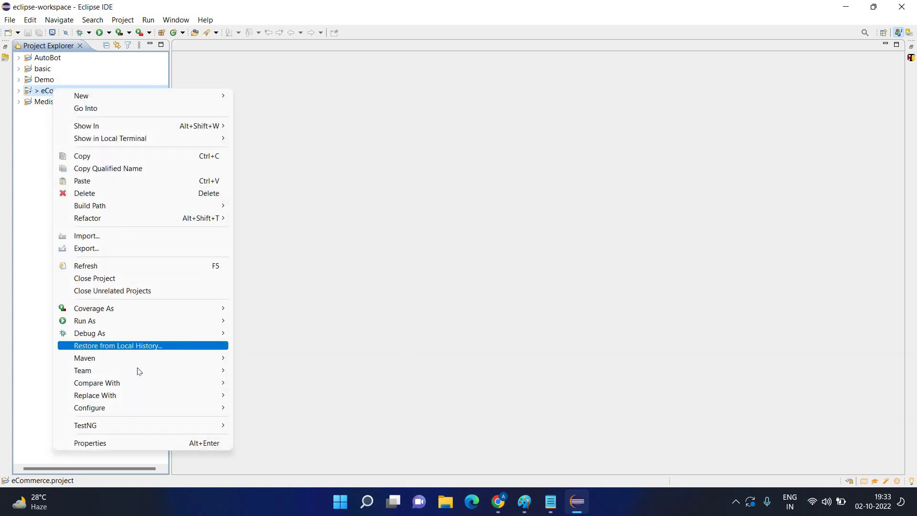
mouse_move(179, 371)
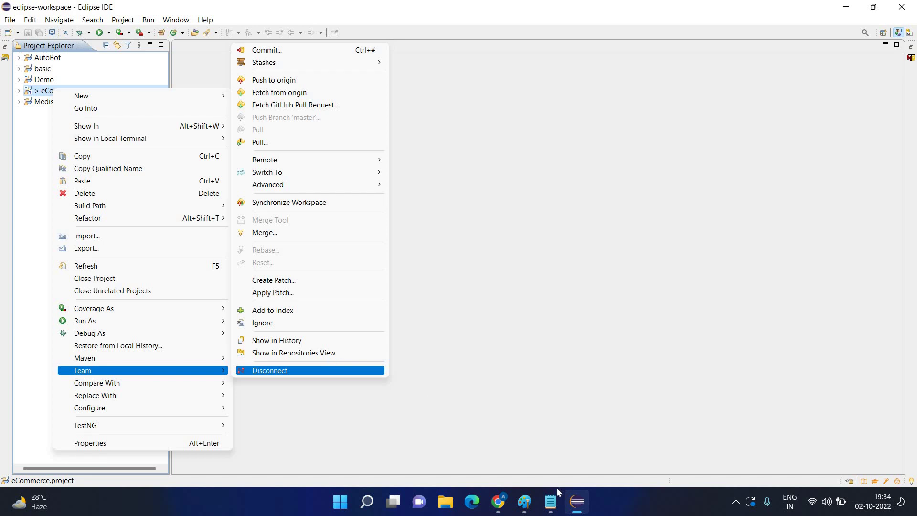
left_click(550, 501)
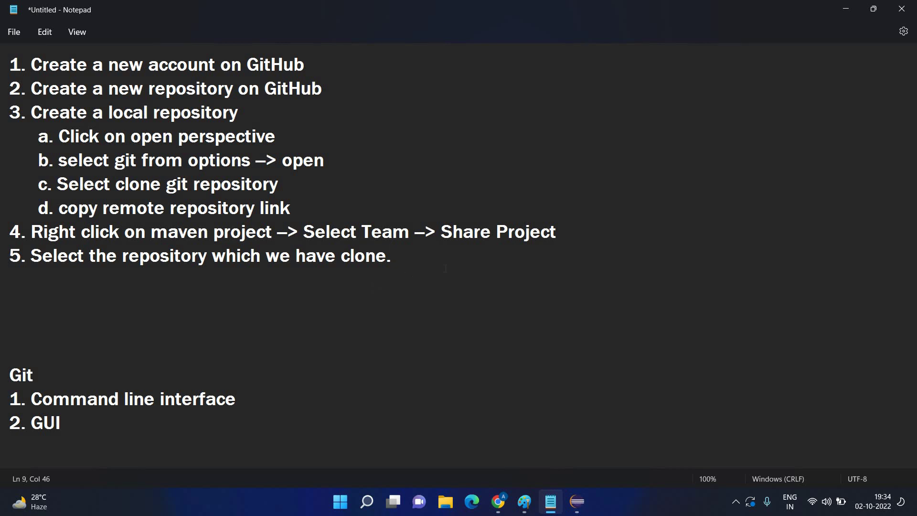
Step: Delete the blank lines between step 5 and the Git section in the notes
key("Return")
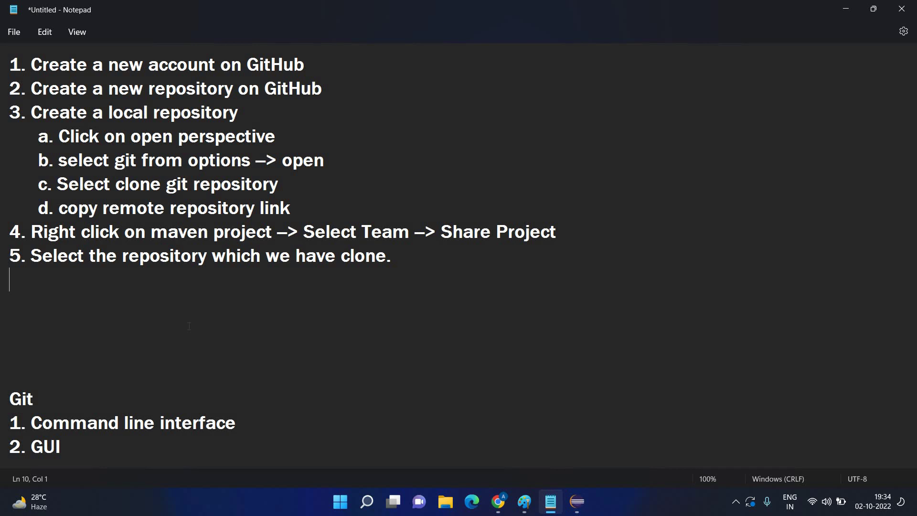
left_click(55, 367)
key("BackSpace")
key("BackSpace")
key("BackSpace")
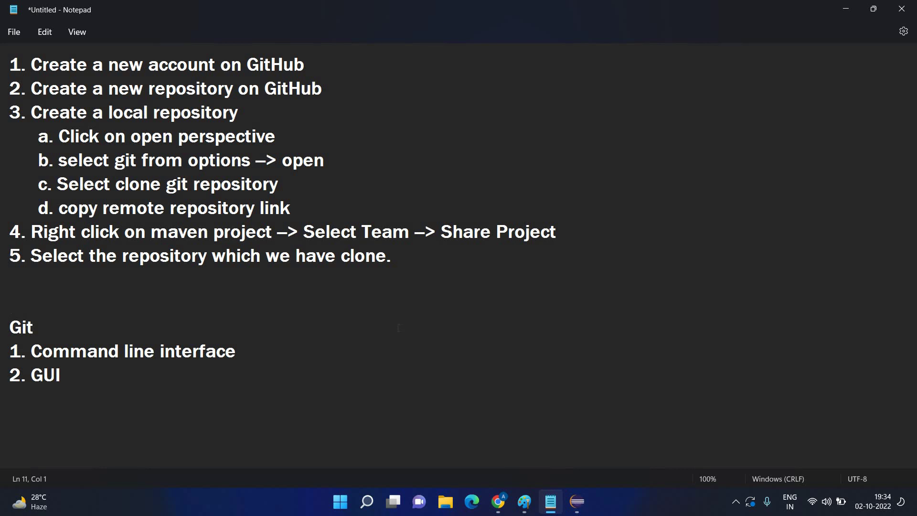
right_click(498, 352)
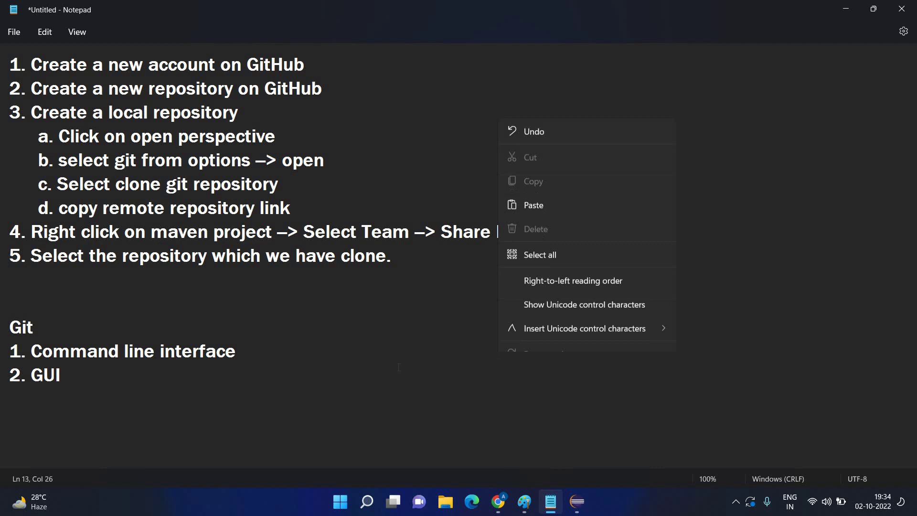
left_click(503, 474)
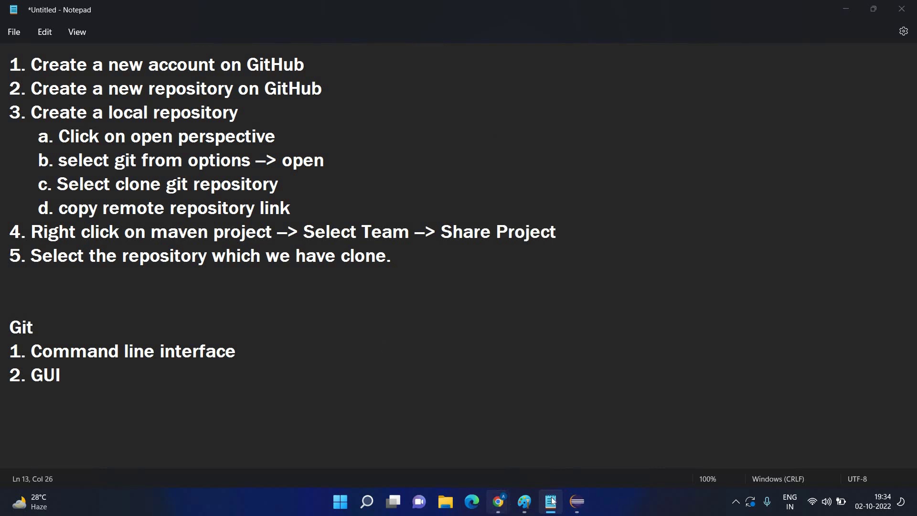
Step: Use Team > Commit on eCommerce.project to show .gitignore and .project in Git Staging
left_click(577, 501)
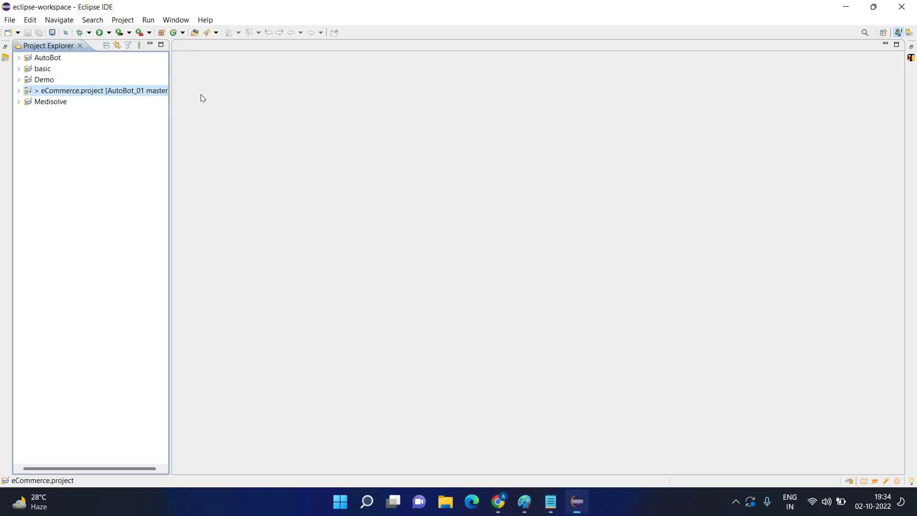
right_click(44, 93)
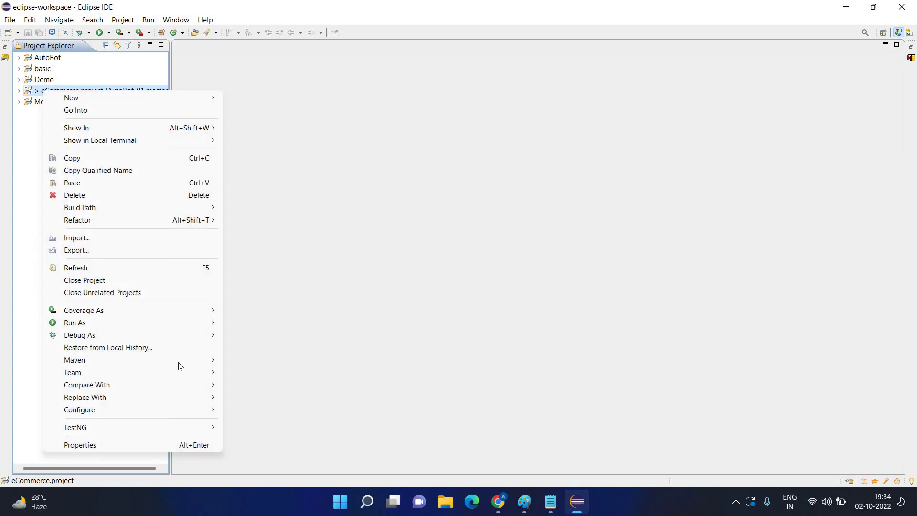
mouse_move(179, 371)
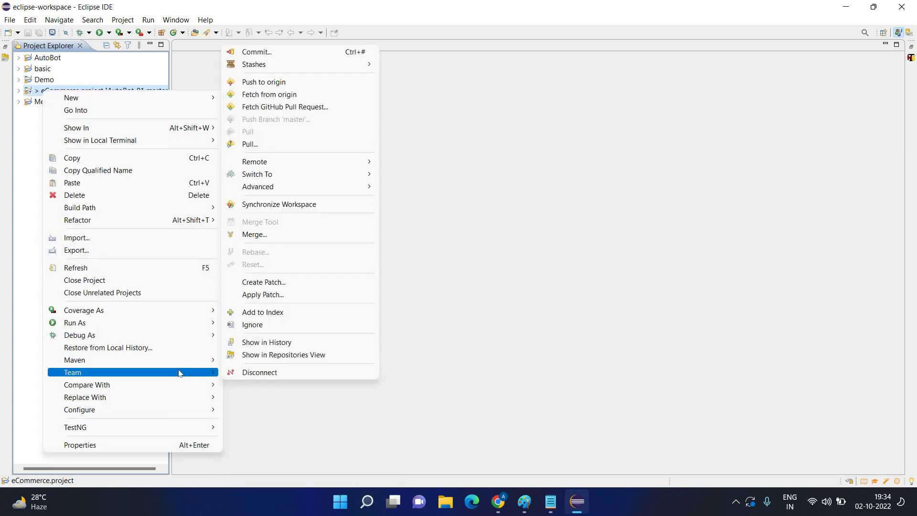
left_click(308, 53)
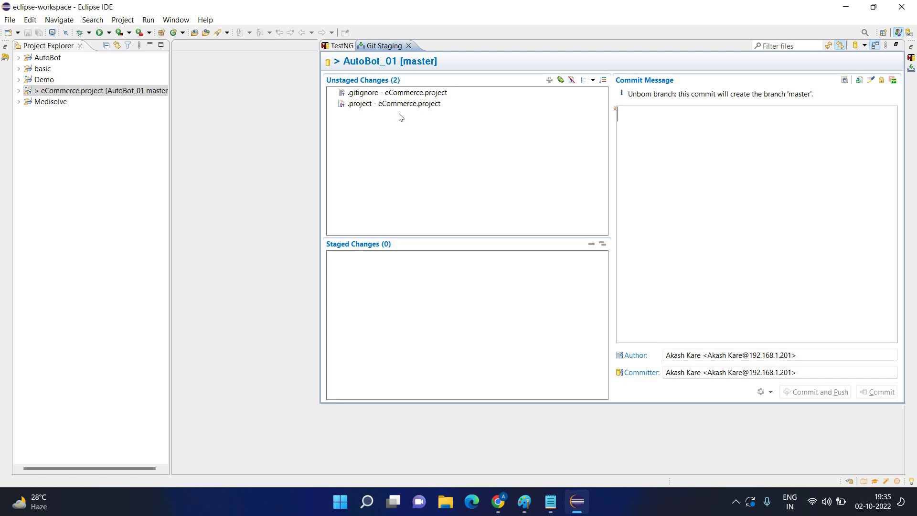
Step: Select .gitignore and .project together and drag them into Staged Changes
left_click_drag(377, 105, 376, 95)
left_click(375, 95)
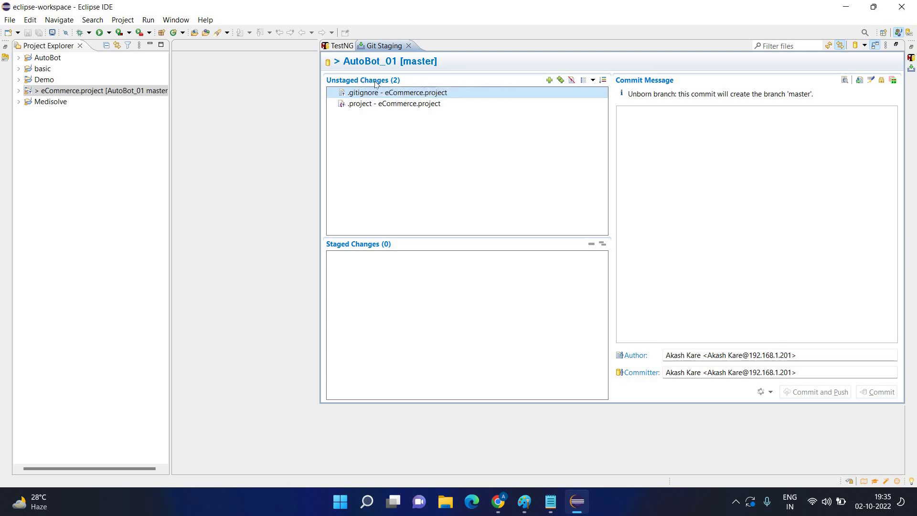
left_click(385, 104, "shift")
left_click(417, 104, "shift")
left_click_drag(417, 104, 420, 271)
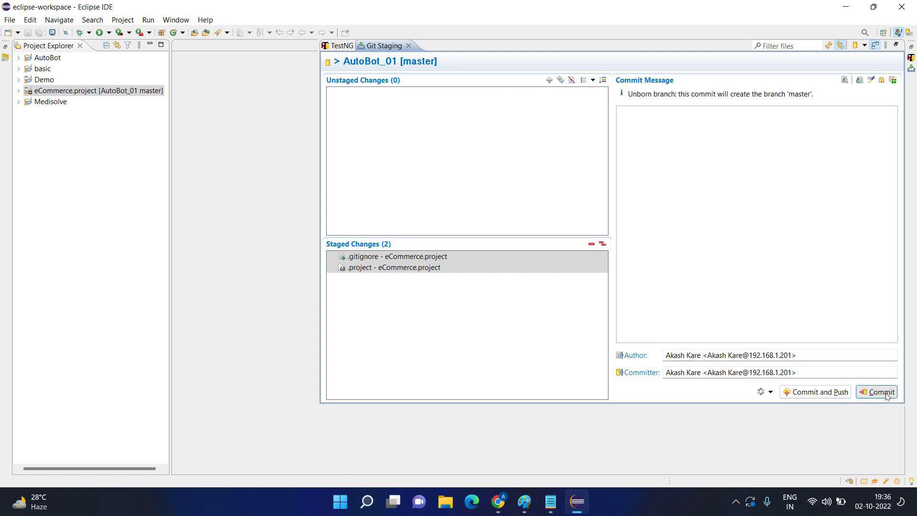
Step: After the missing-message warning, enter the commit message 'First test commit' and select it
left_click(839, 393)
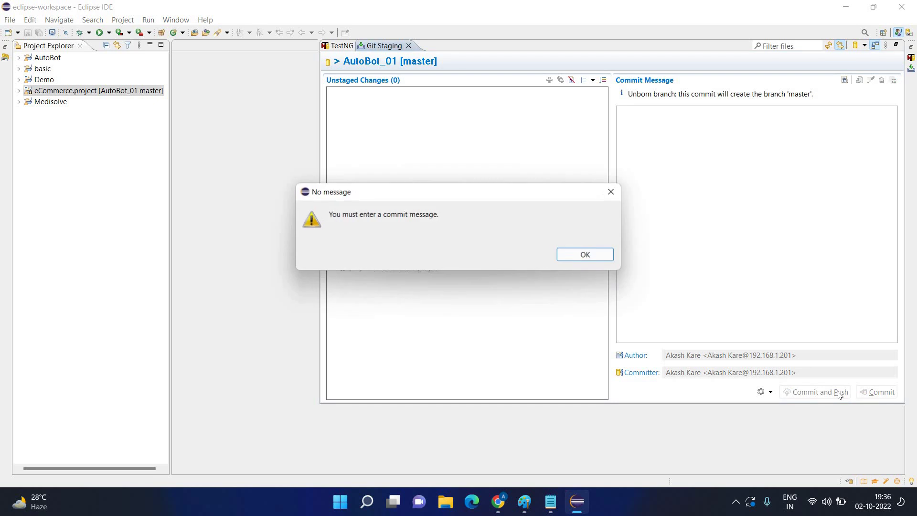
left_click(604, 254)
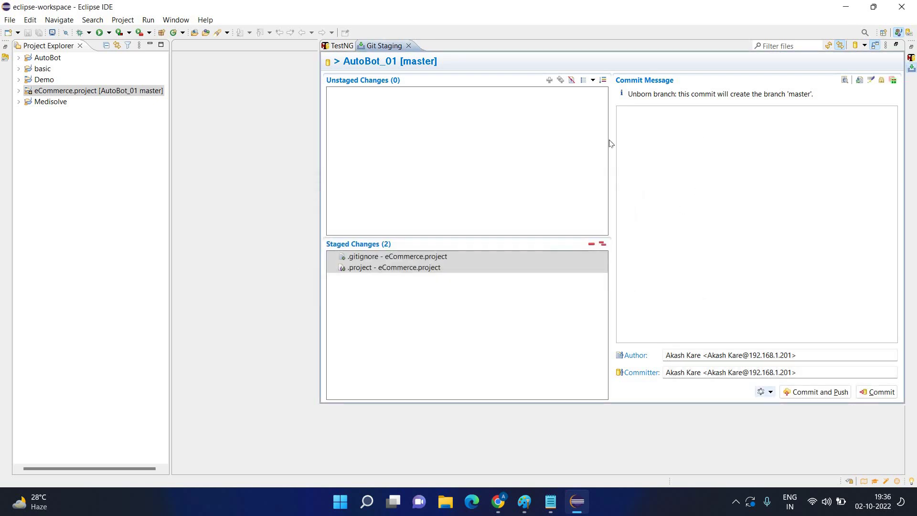
left_click(713, 109)
type("Fiest")
key("BackSpace")
key("BackSpace")
key("BackSpace")
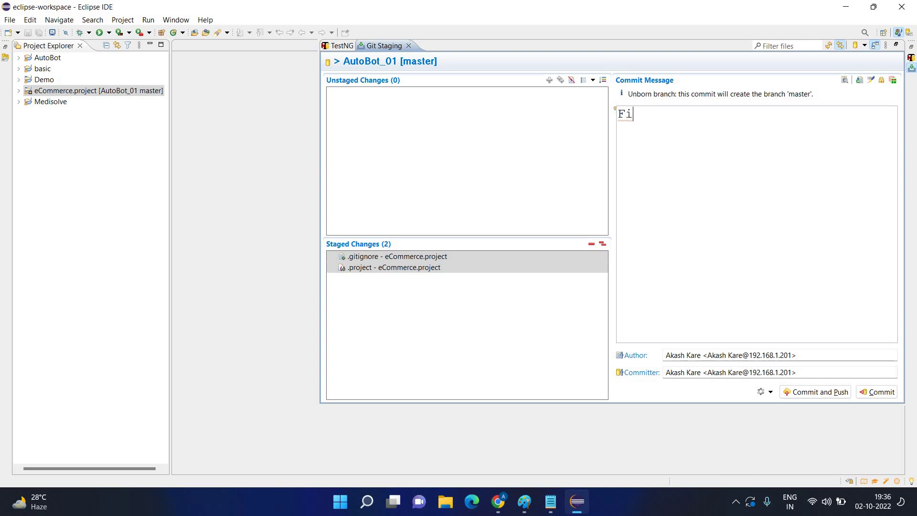
type("rst commit t")
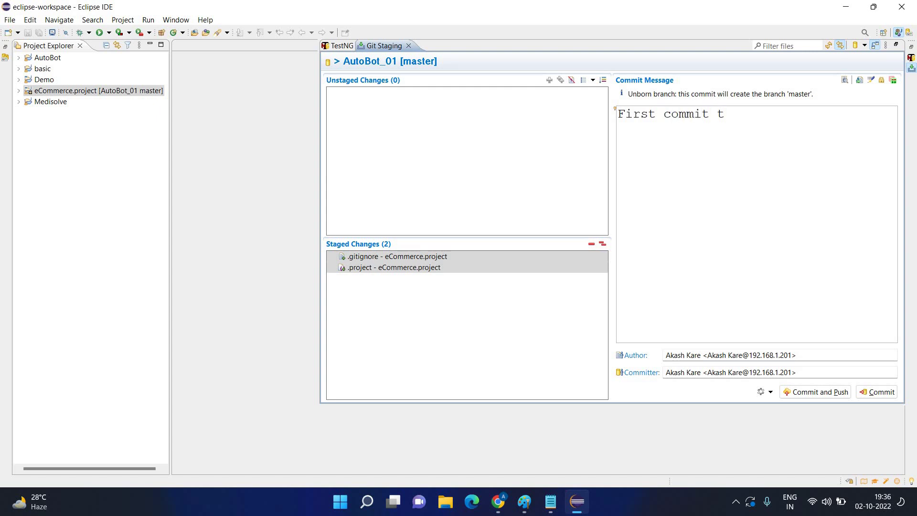
key("BackSpace")
key("BackSpace")
key("BackSpace")
key("BackSpace")
key("BackSpace")
key("BackSpace")
key("BackSpace")
key("BackSpace")
type("test commit")
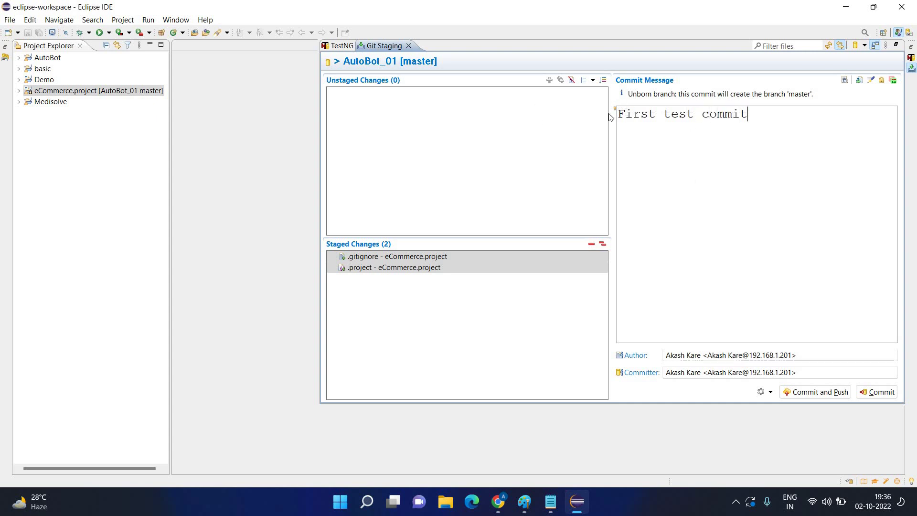
key("ctrl+a")
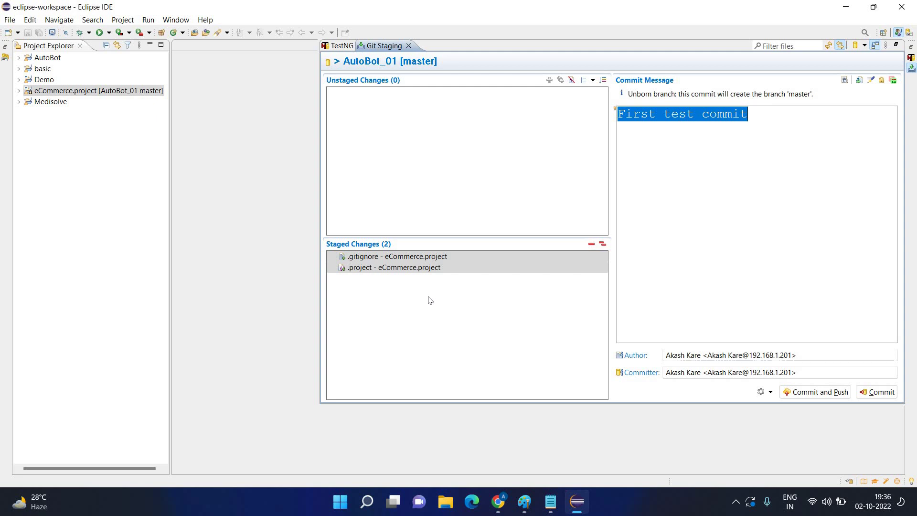
Step: Commit and Push the staged files, submitting the GitHub user name and password twice
left_click(817, 392)
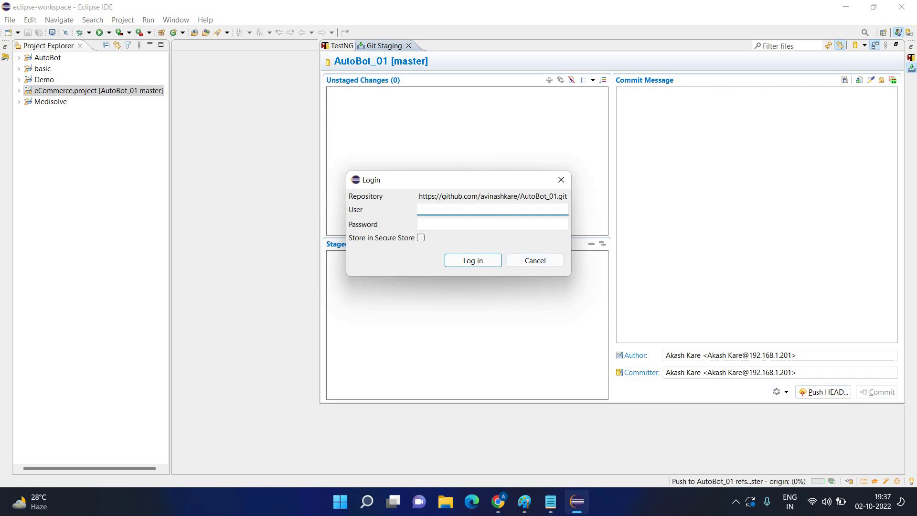
type("avinashkare")
key("Tab")
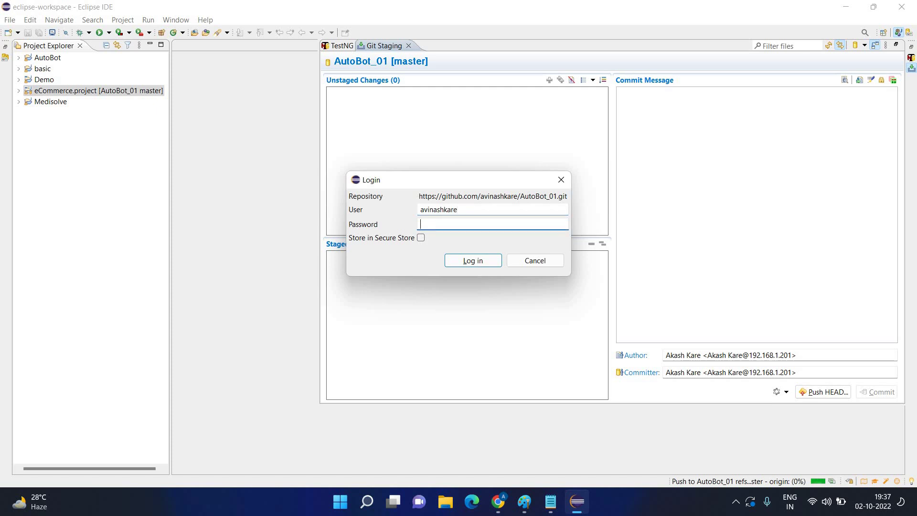
type("•••••••••")
left_click(470, 261)
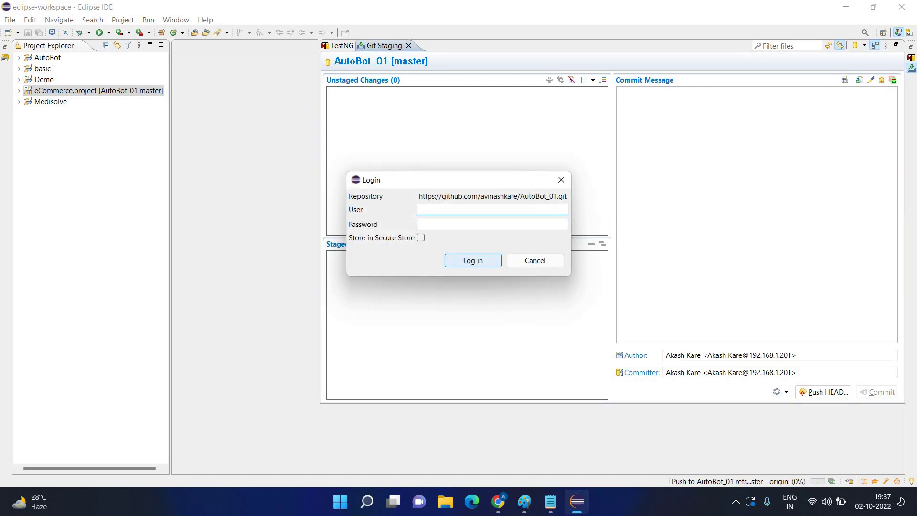
type("avinashkare")
key("Tab")
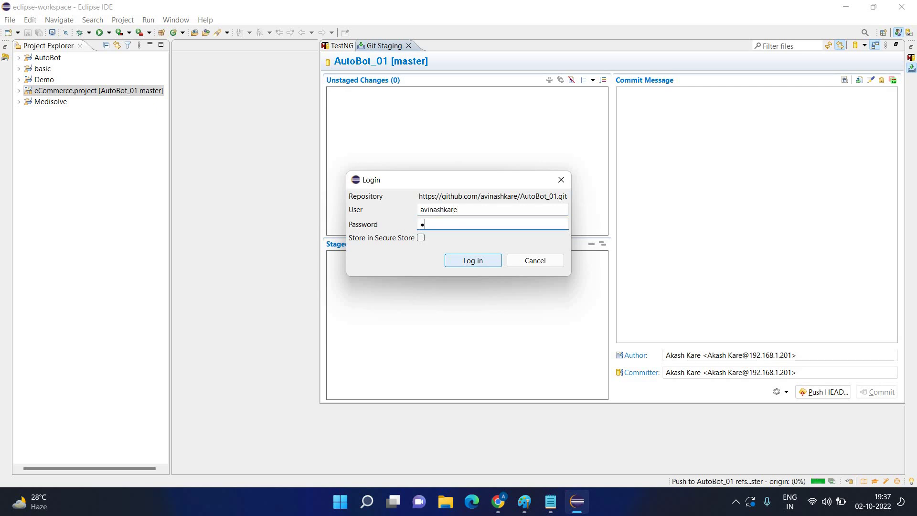
type("•••••••••••")
left_click(487, 261)
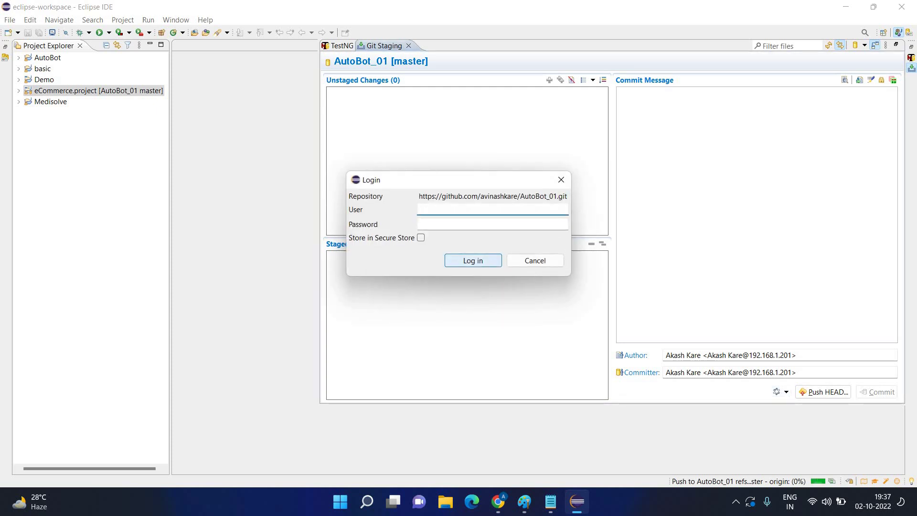
Step: Retry login with a corrected user name; after the not-authorized failure, view AutoBot_01 in Chrome
type("avinashk")
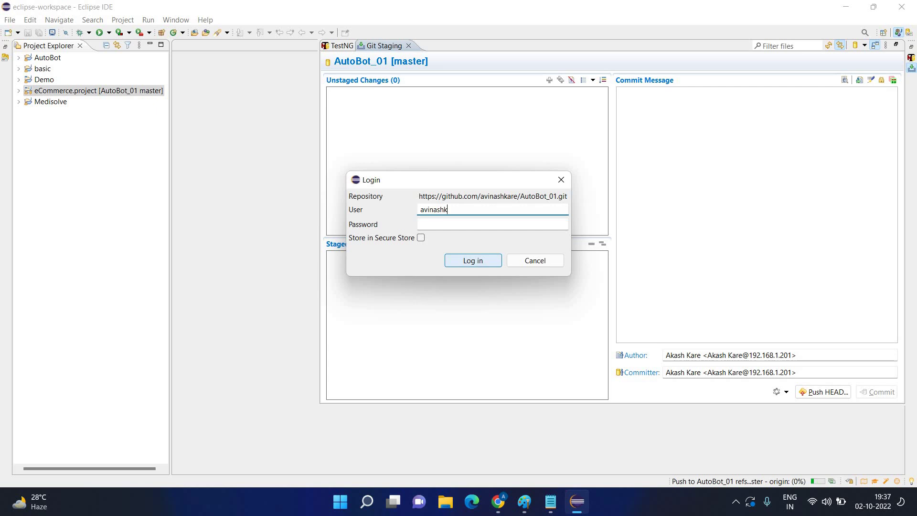
type("are200")
key("BackSpace")
key("BackSpace")
key("Tab")
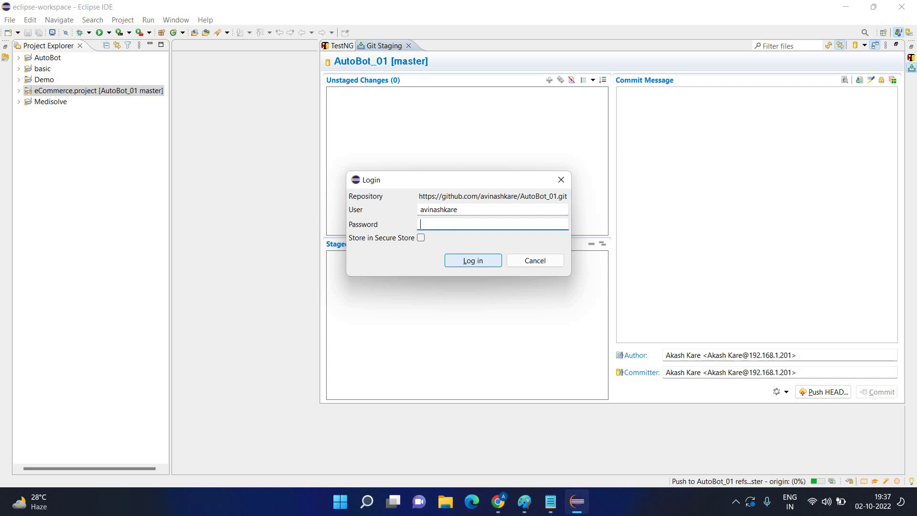
type("•••••••••••••")
left_click(480, 264)
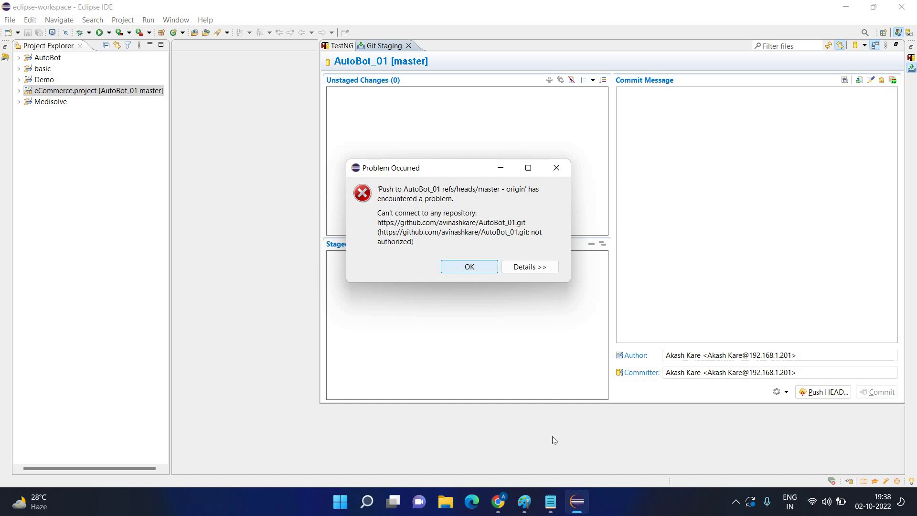
left_click(502, 501)
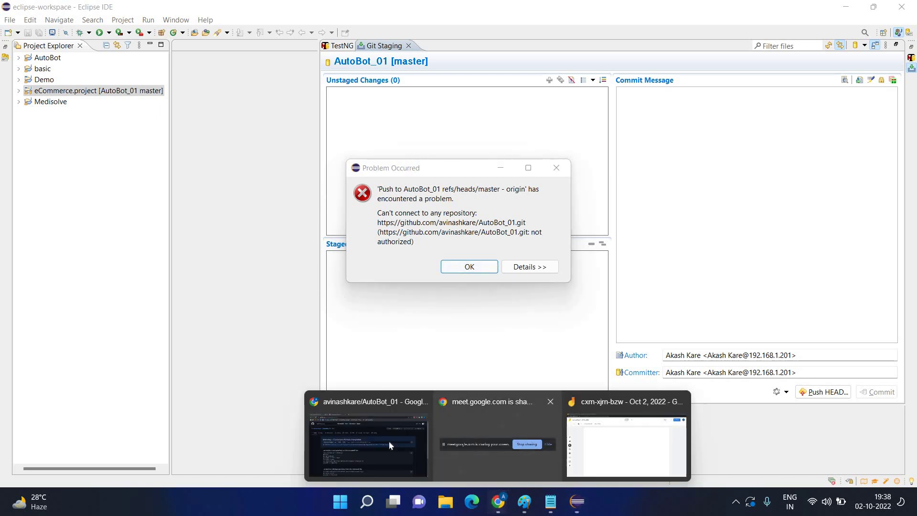
left_click(367, 430)
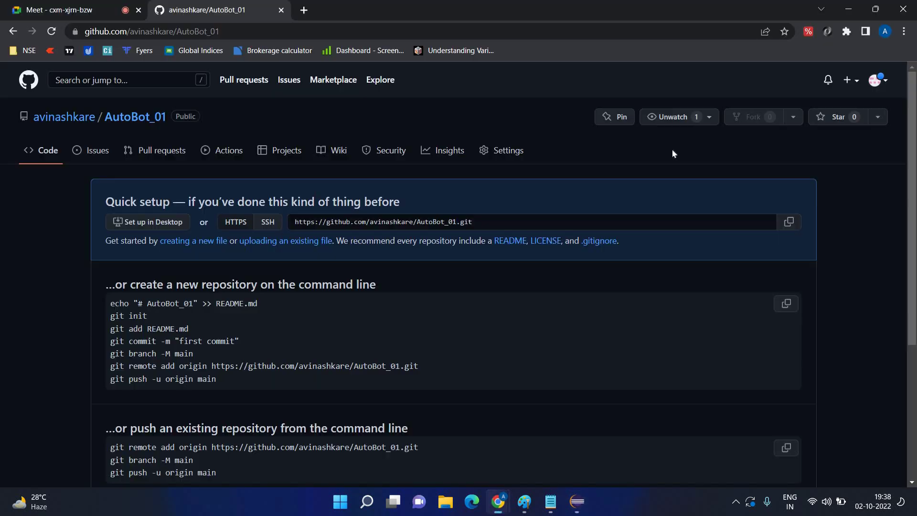
Step: Go to Settings > Developer settings > Personal access tokens and delete the tryDemo token
left_click(885, 84)
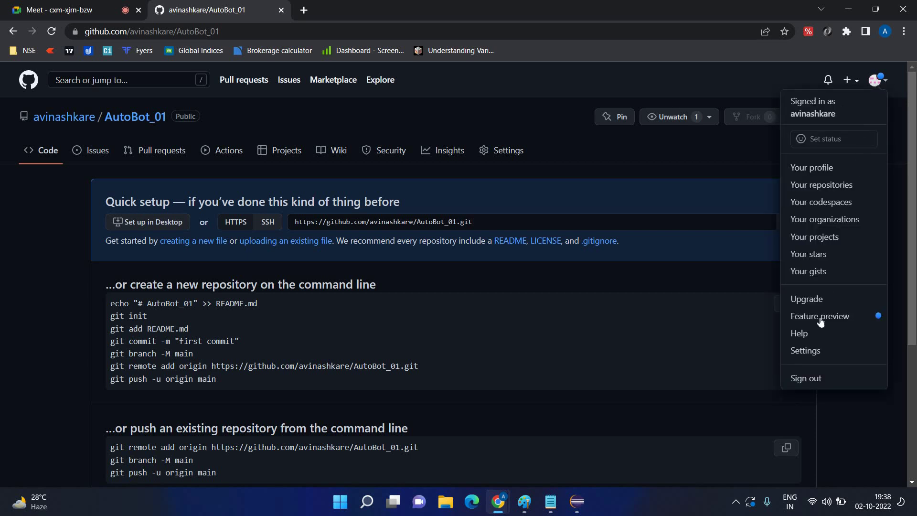
left_click(819, 348)
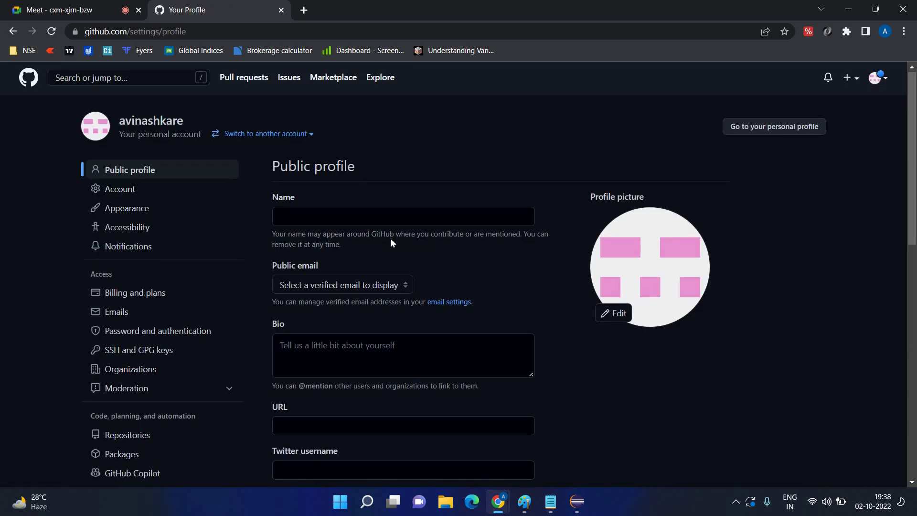
scroll(391, 242, "down", 2)
scroll(390, 245, "down", 4)
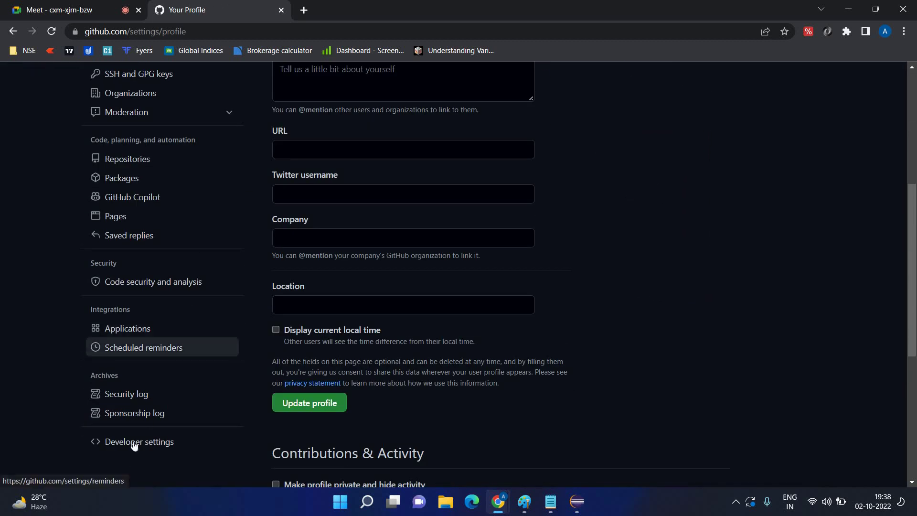
left_click(134, 444)
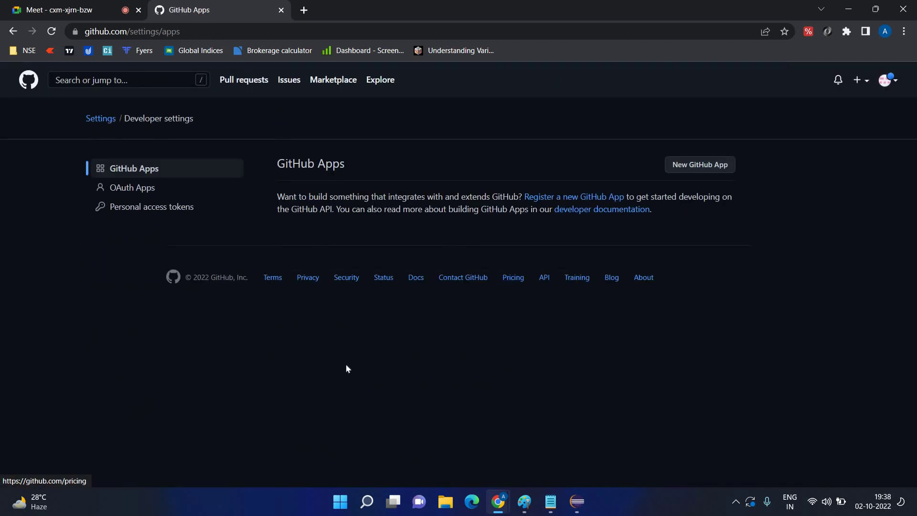
left_click(154, 208)
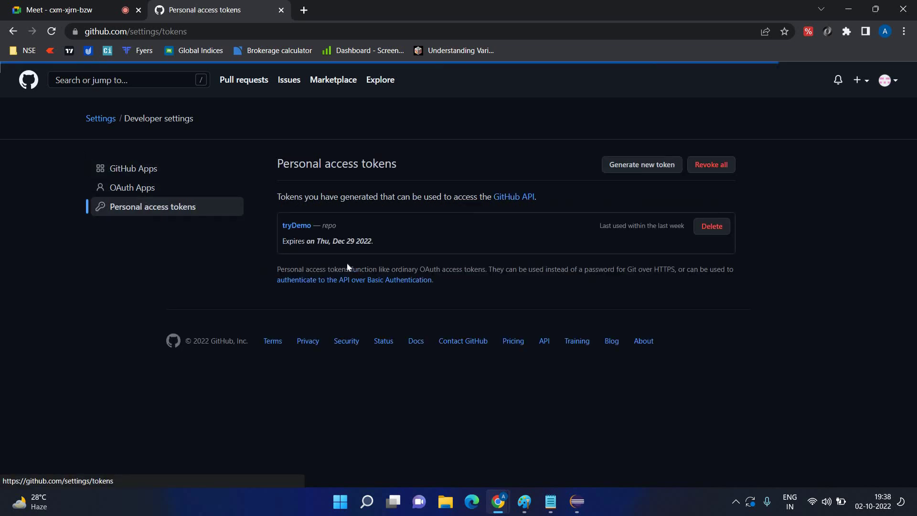
left_click(703, 226)
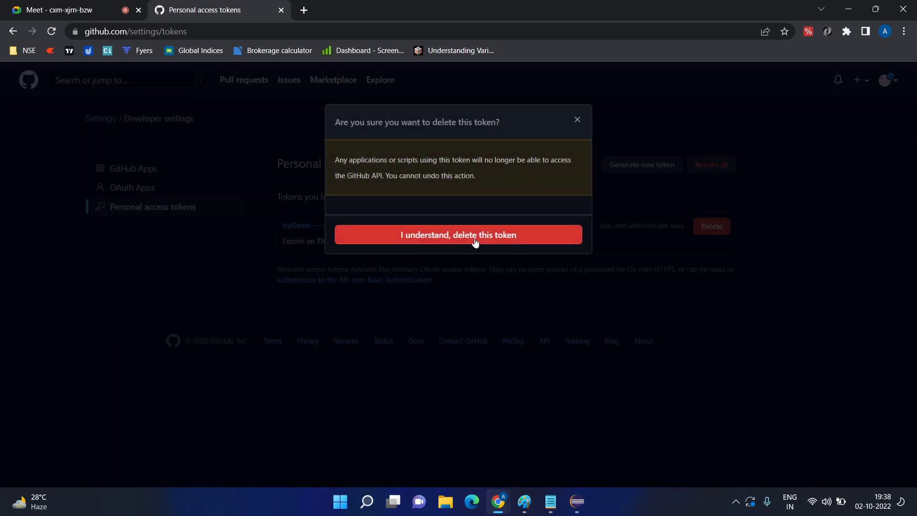
left_click(478, 238)
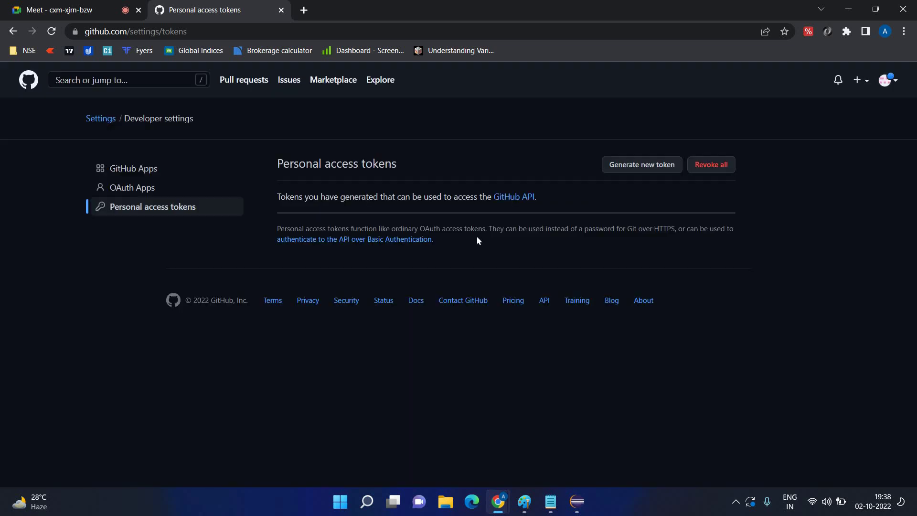
Step: Start a new personal access token with the note 'AutoBotTest'
left_click(615, 166)
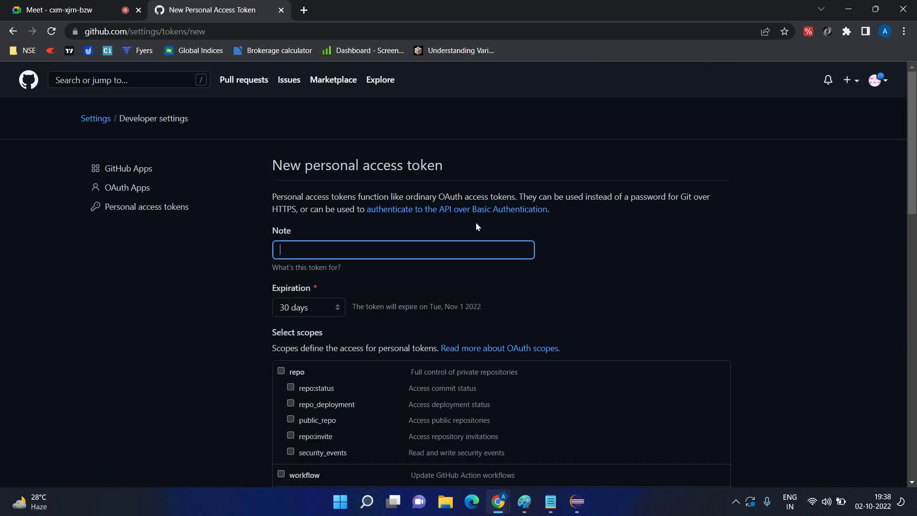
type("AutoBot_Test")
key("BackSpace")
key("BackSpace")
left_click(592, 281)
left_click(461, 249)
left_click(571, 301)
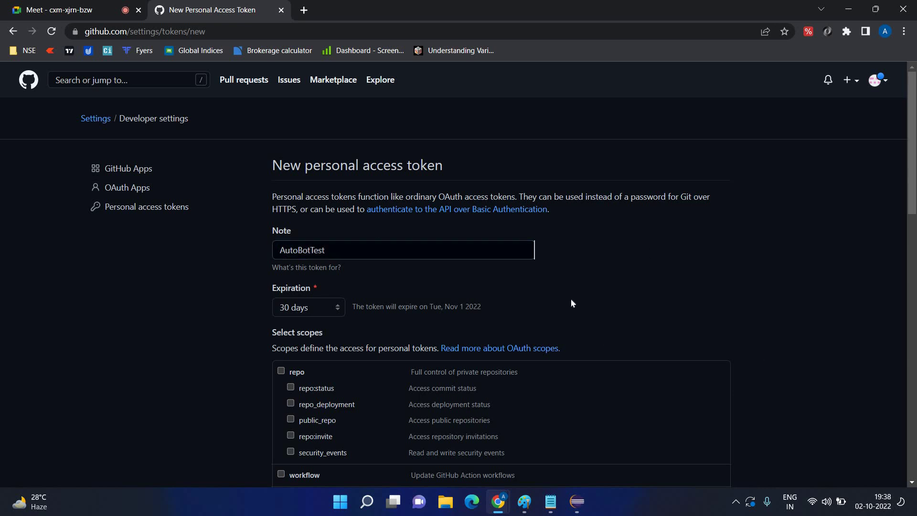
Step: Set the token to expire in 90 days and grant it full repo scope
scroll(333, 290, "down", 1)
scroll(333, 290, "down", 2)
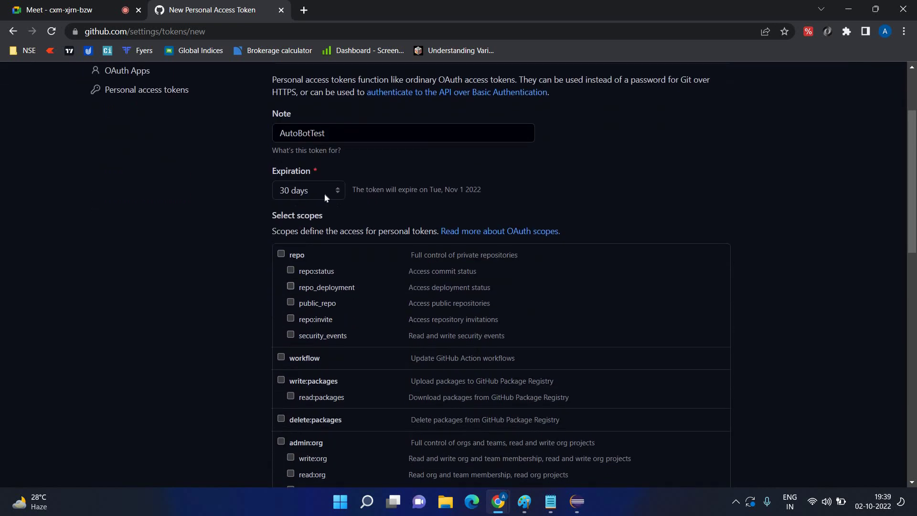
left_click(334, 189)
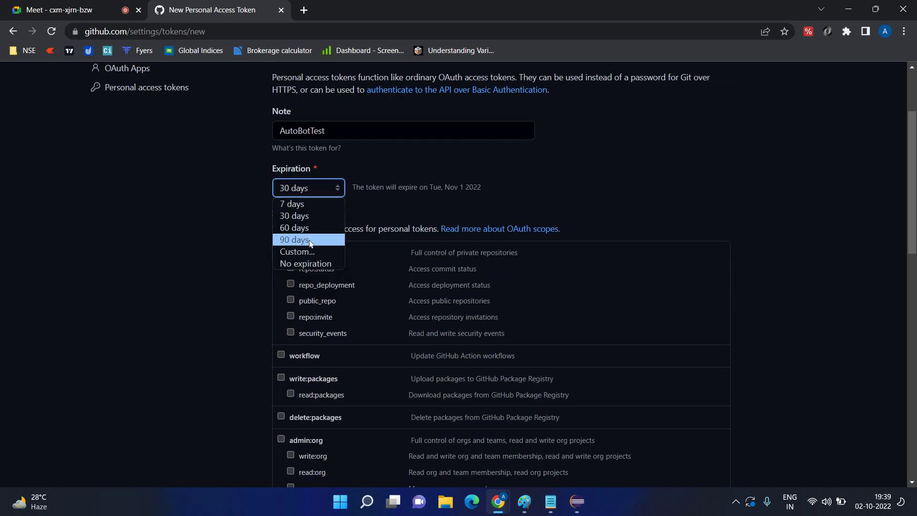
left_click(310, 241)
scroll(282, 218, "down", 1)
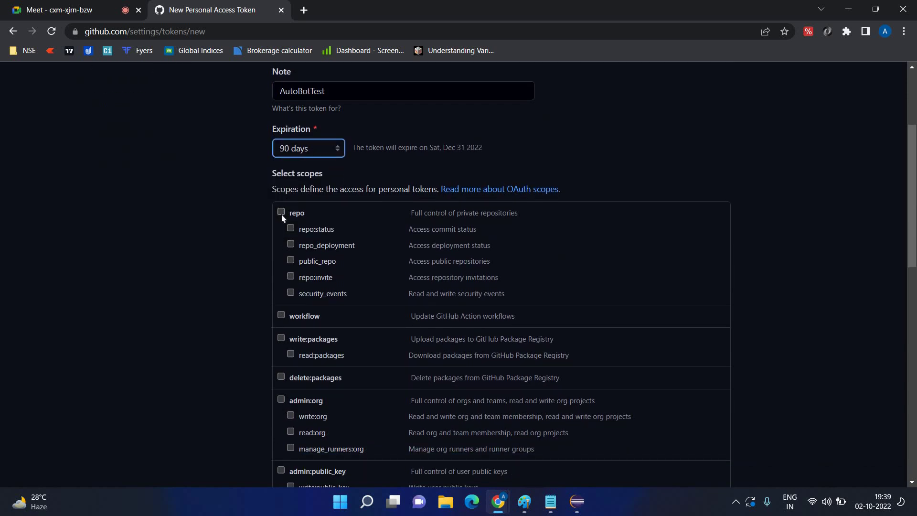
left_click(282, 214)
Step: Generate the token and copy its value
scroll(289, 233, "down", 4)
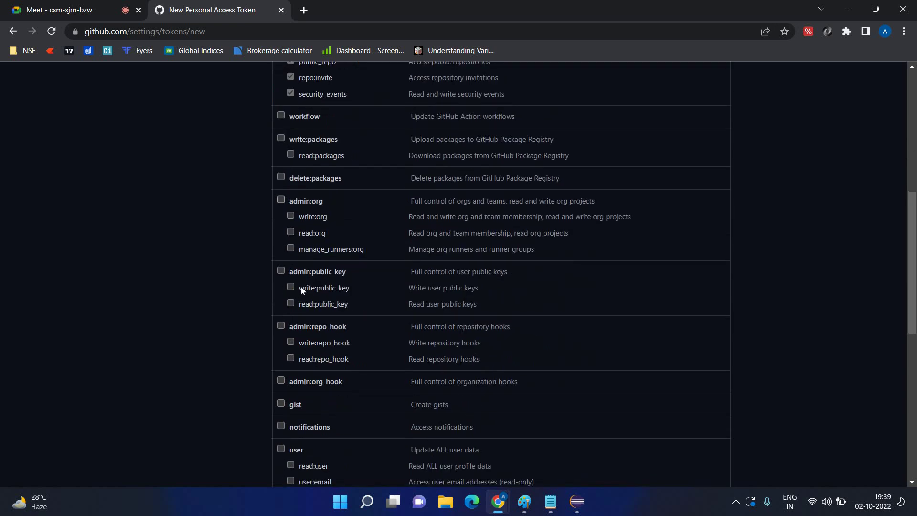
scroll(301, 290, "down", 9)
scroll(248, 236, "up", 10)
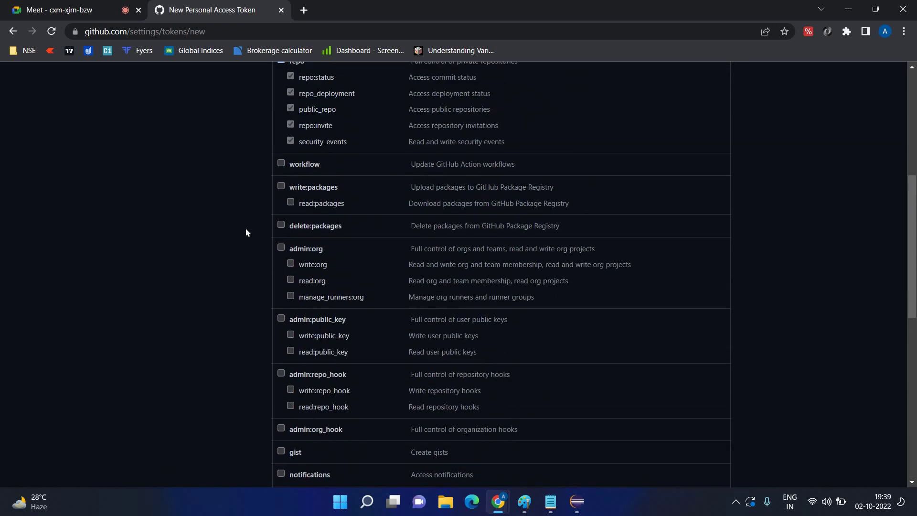
scroll(246, 232, "up", 6)
scroll(213, 299, "down", 3)
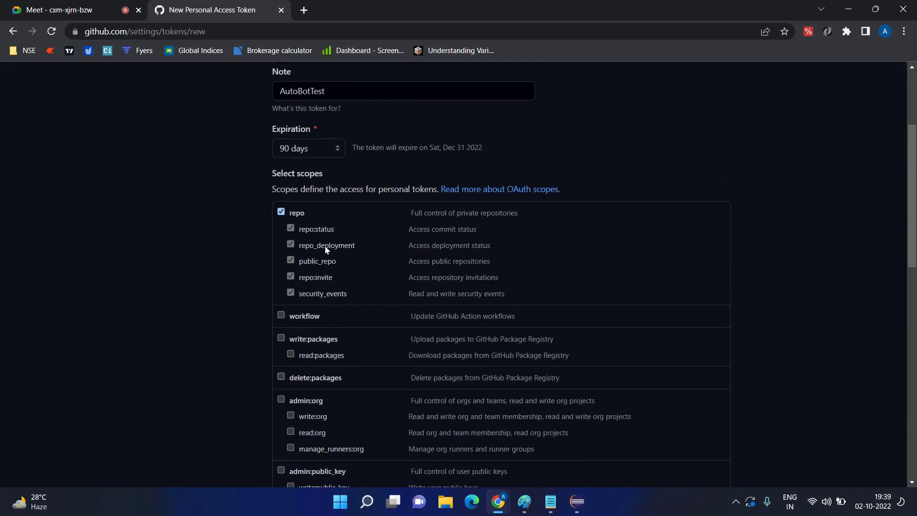
scroll(334, 373, "down", 12)
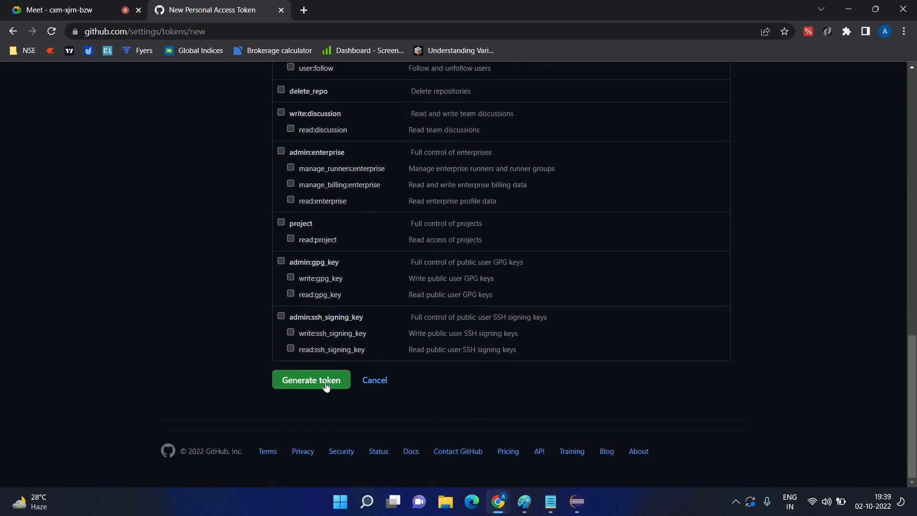
left_click(327, 382)
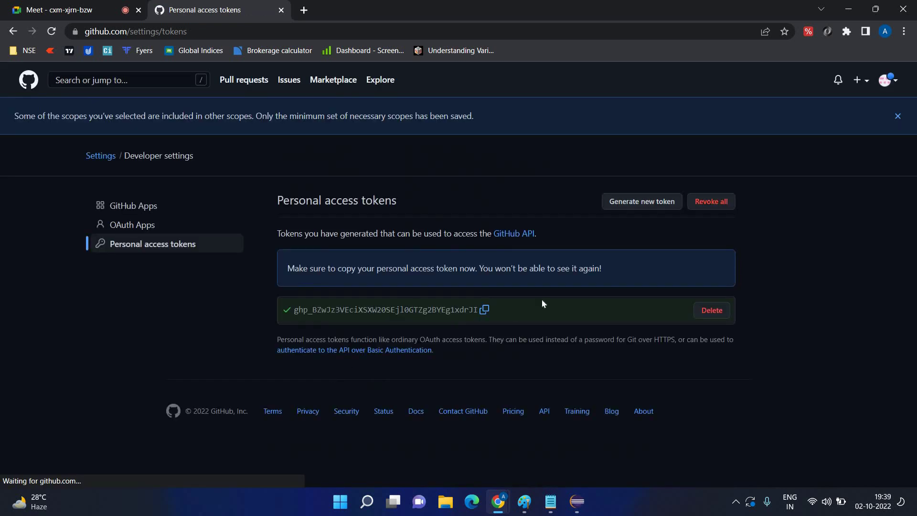
left_click(484, 311)
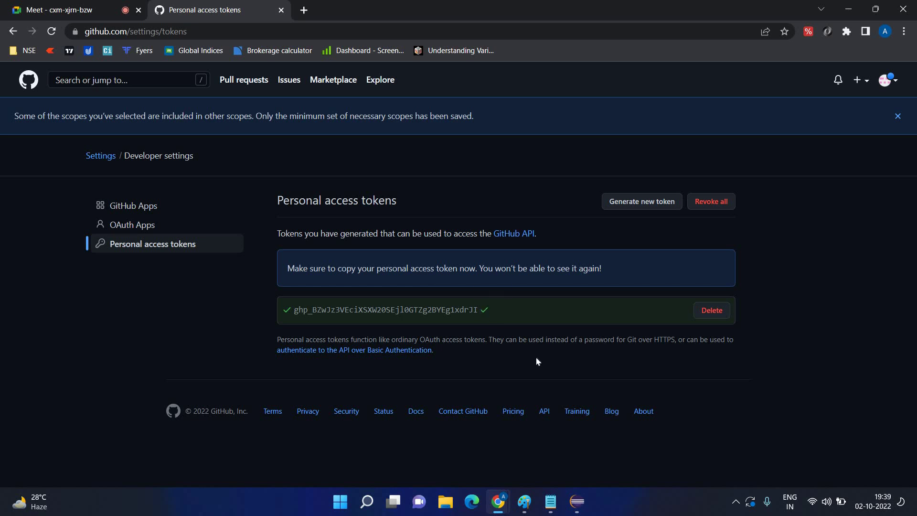
Step: Dismiss the authorization error and push master to the origin remote again
left_click(576, 500)
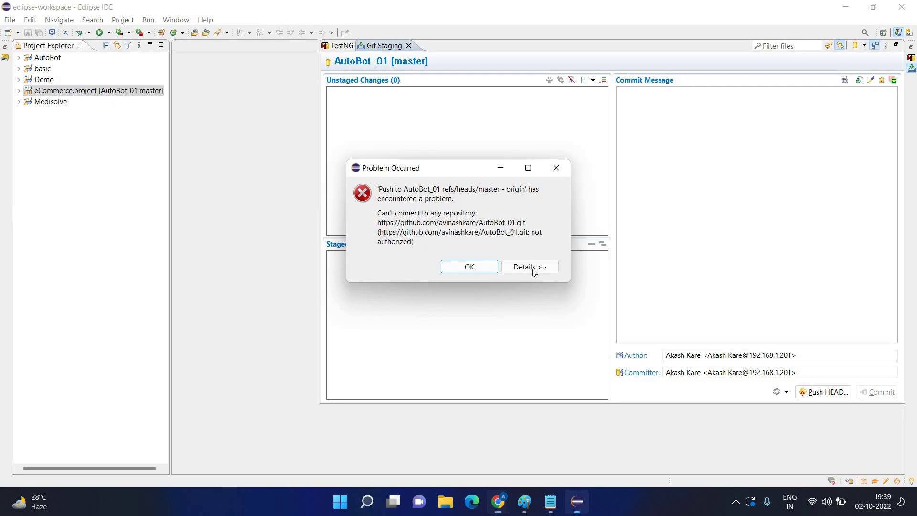
left_click(468, 267)
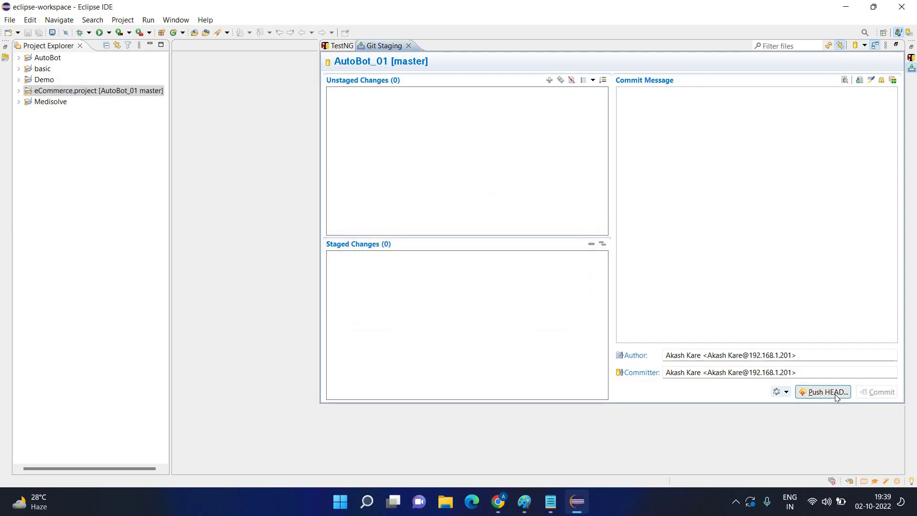
left_click(834, 392)
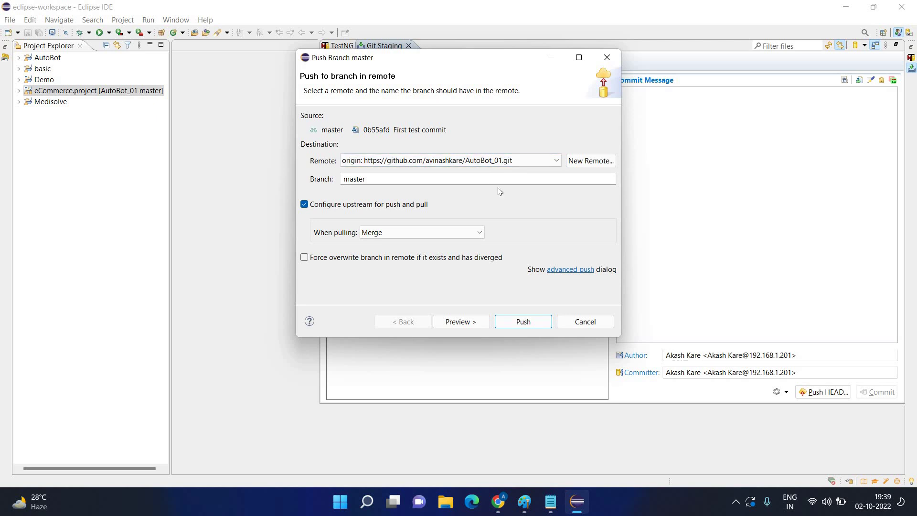
left_click(520, 326)
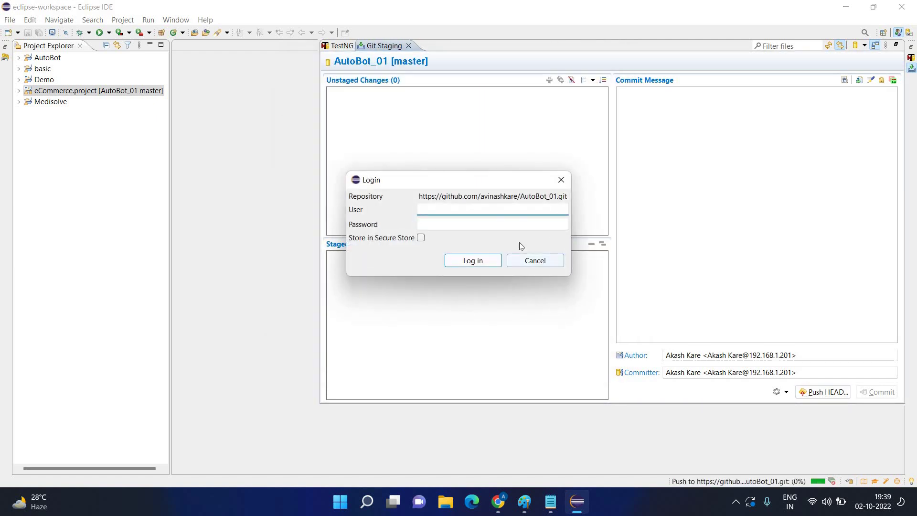
Step: Sign in with the GitHub username and pasted access token, then close the push results
type("avinashkare")
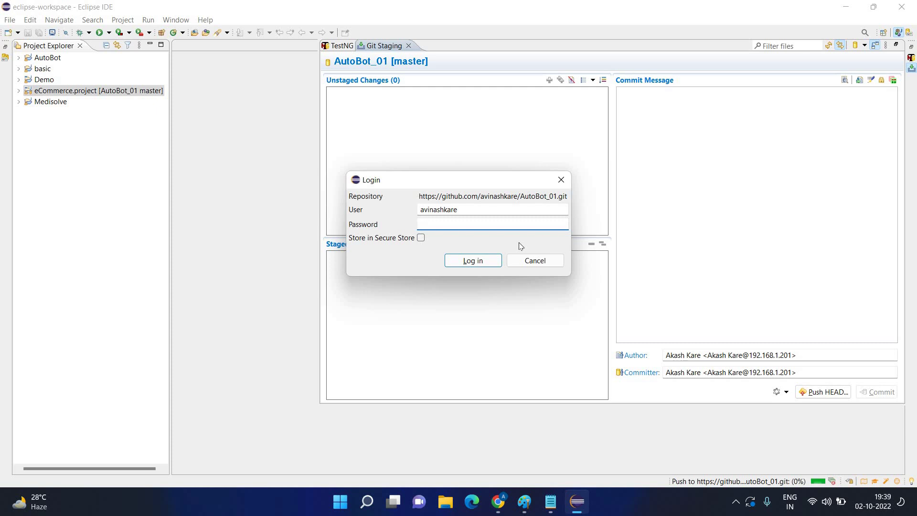
key("ctrl+v")
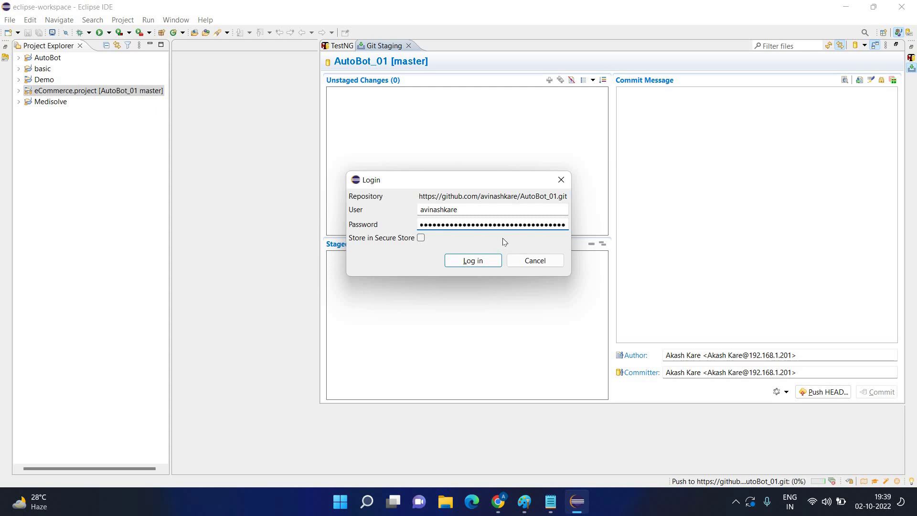
left_click(477, 260)
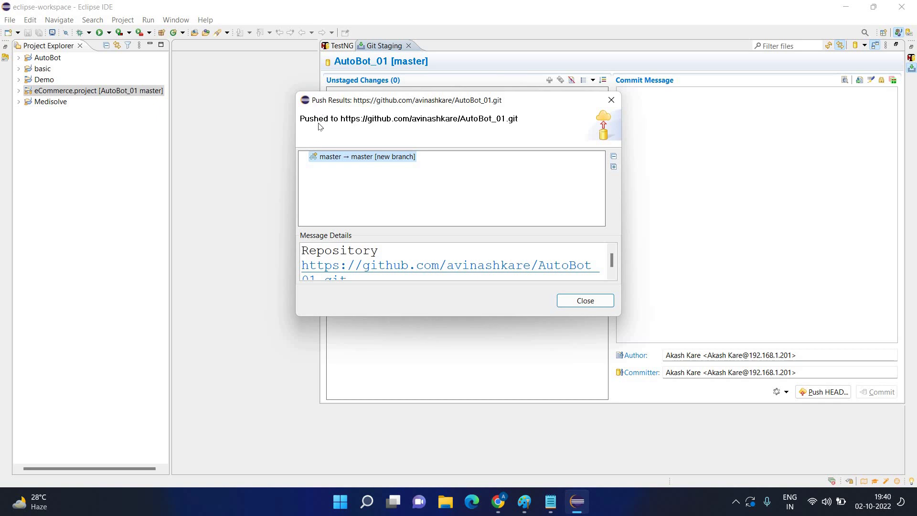
scroll(533, 266, "down", 1)
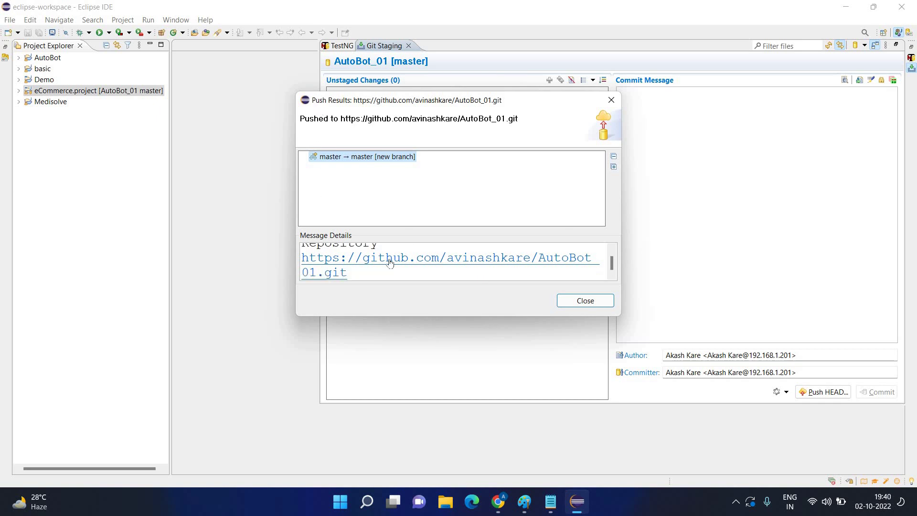
scroll(566, 258, "up", 1)
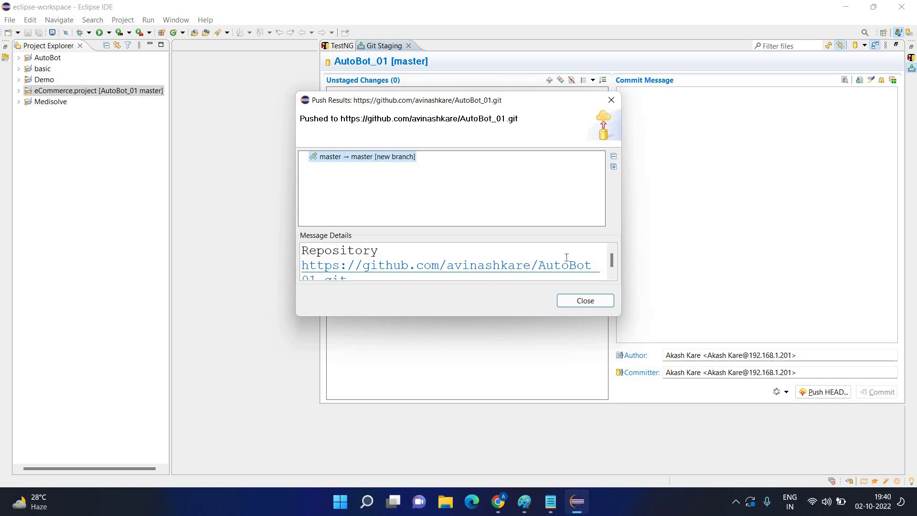
left_click(581, 301)
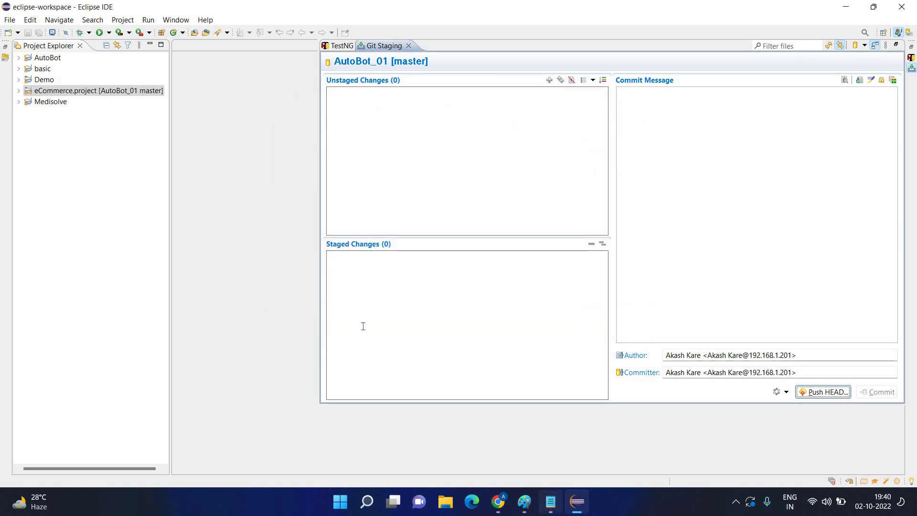
left_click(550, 501)
Step: Add step 6: 'Right click on project --> Select Team --> Commit --> Add a files to stagging area --> Commit message-->'
left_click(430, 263)
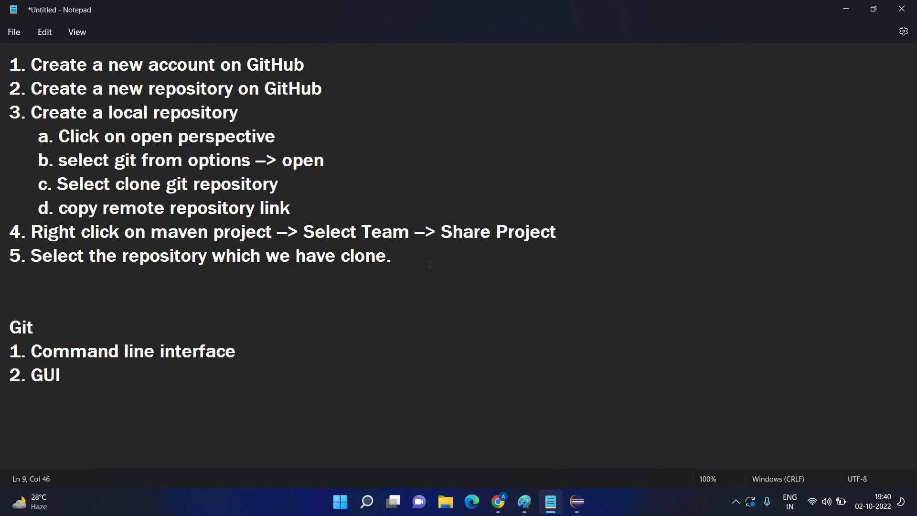
key("Return")
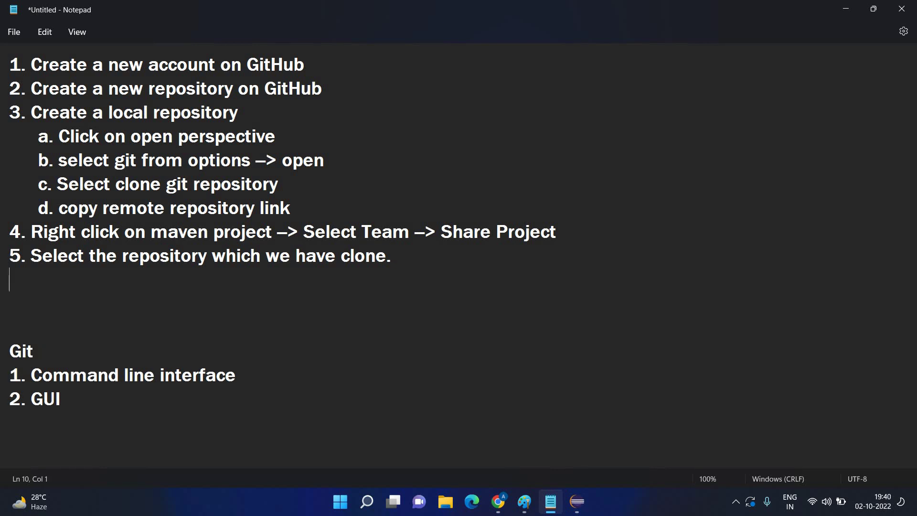
type("6,")
key("BackSpace")
type(". Rig")
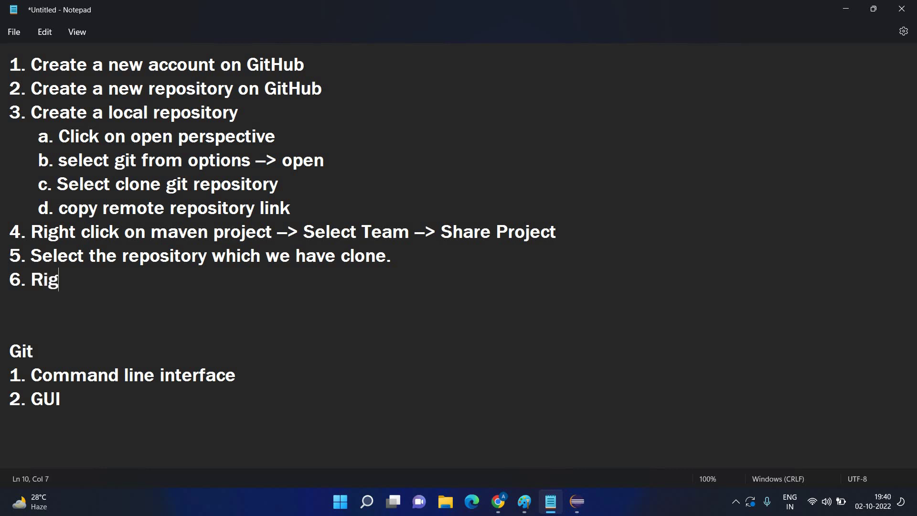
type("ht click on prohe")
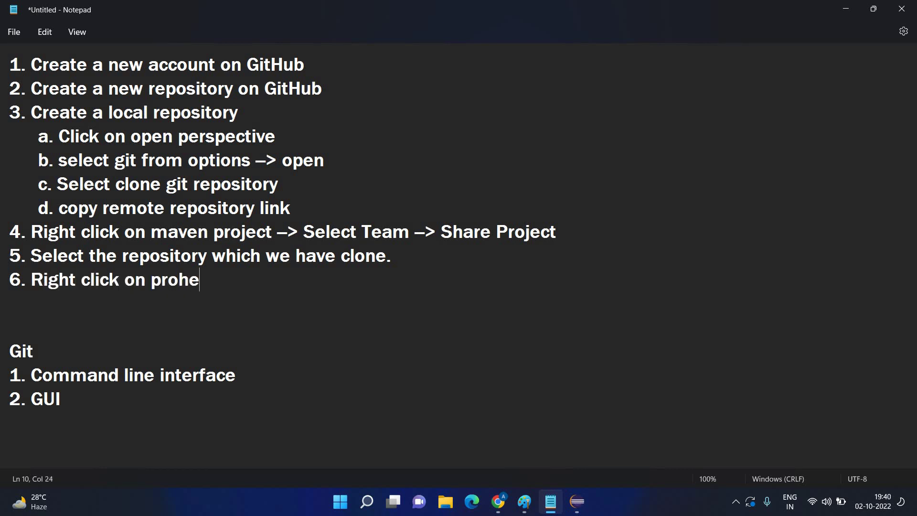
key("BackSpace")
key("BackSpace")
type("ject -->")
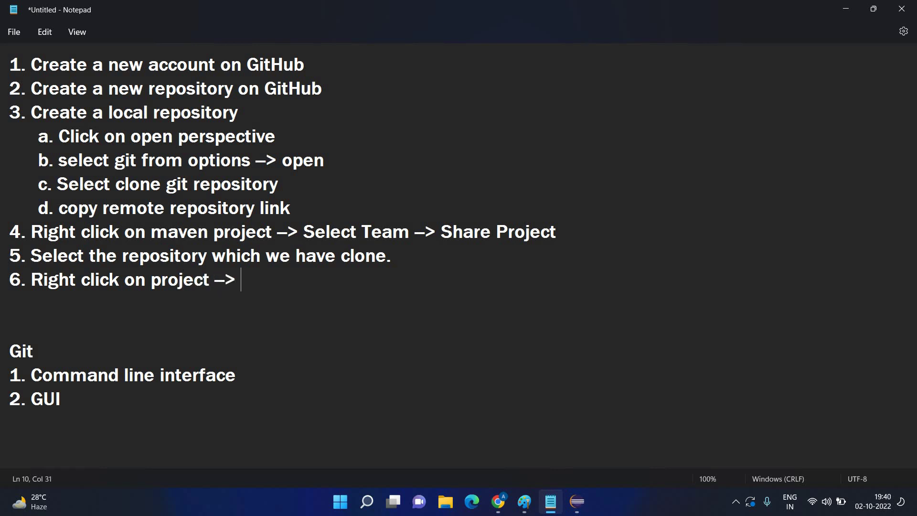
type(" Select Te")
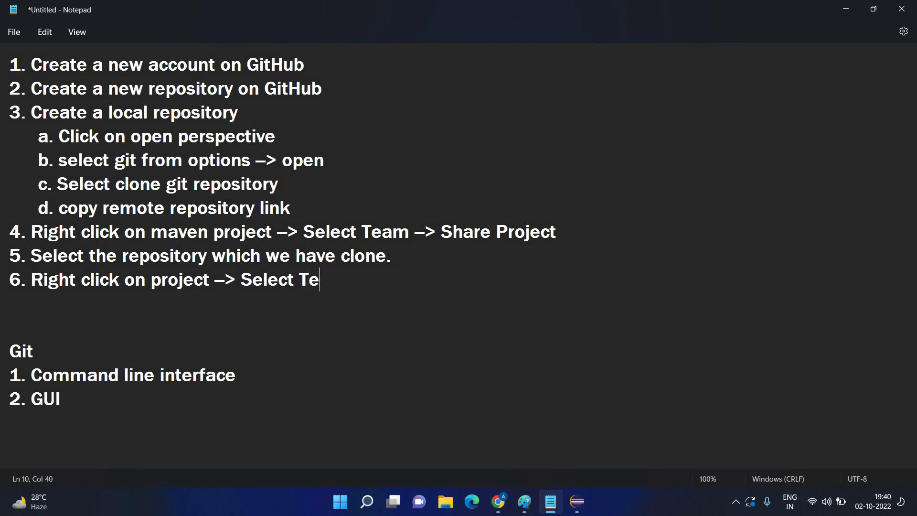
type("am --> Cmo")
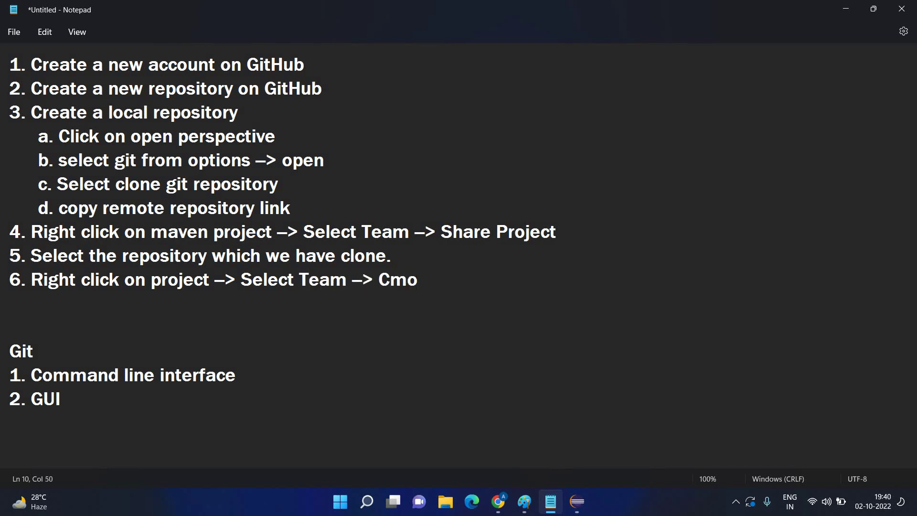
type("t")
key("BackSpace")
key("BackSpace")
key("BackSpace")
type("ommit -->")
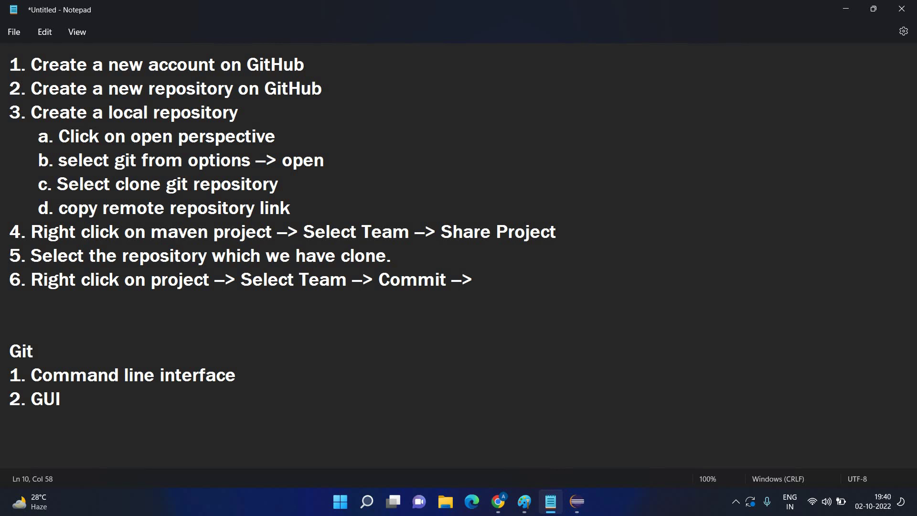
type(" Stagg")
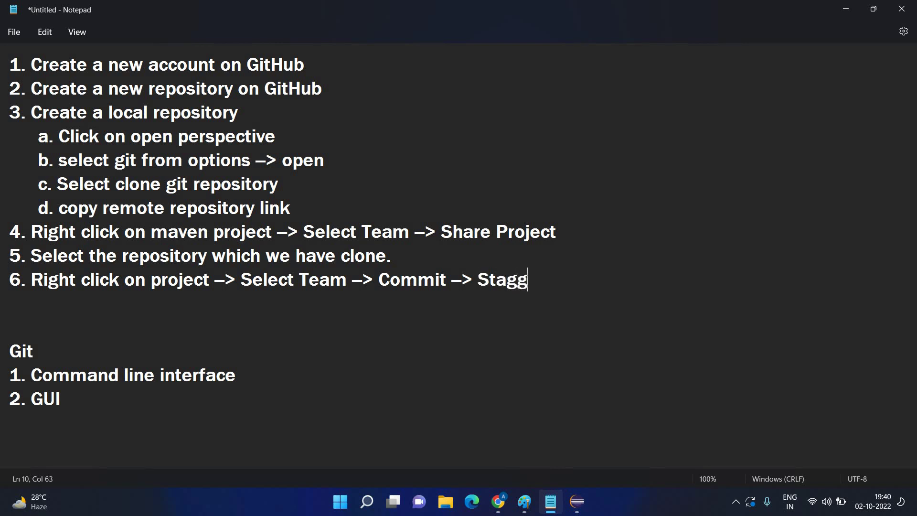
key("BackSpace")
key("BackSpace")
key("BackSpace")
key("BackSpace")
key("BackSpace")
type("Add")
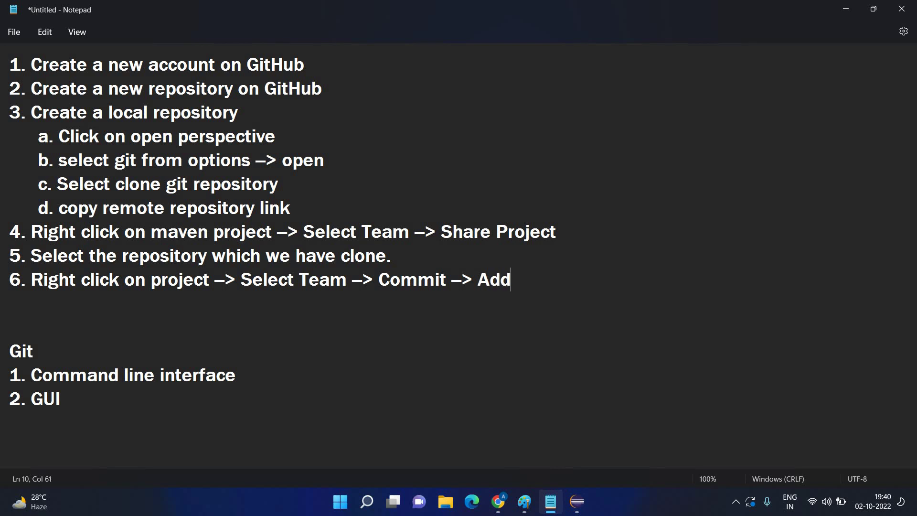
type(" a files t")
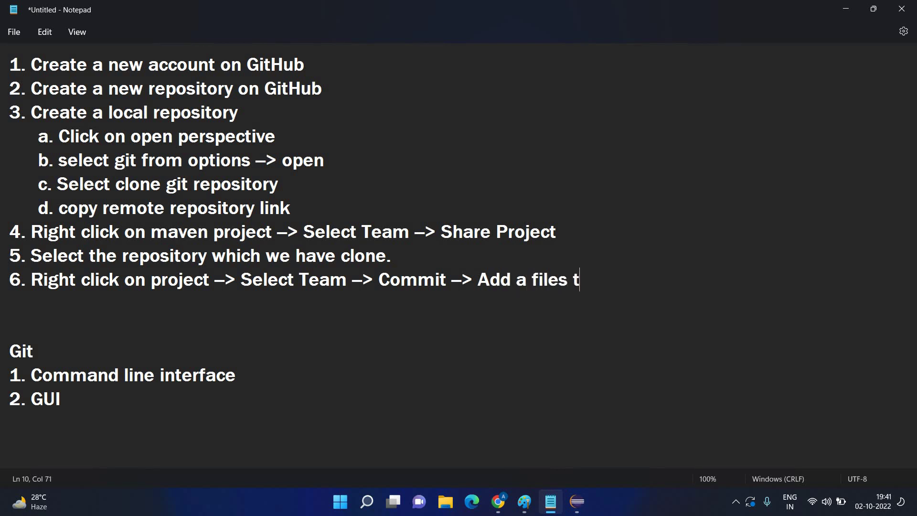
type("o stagging a")
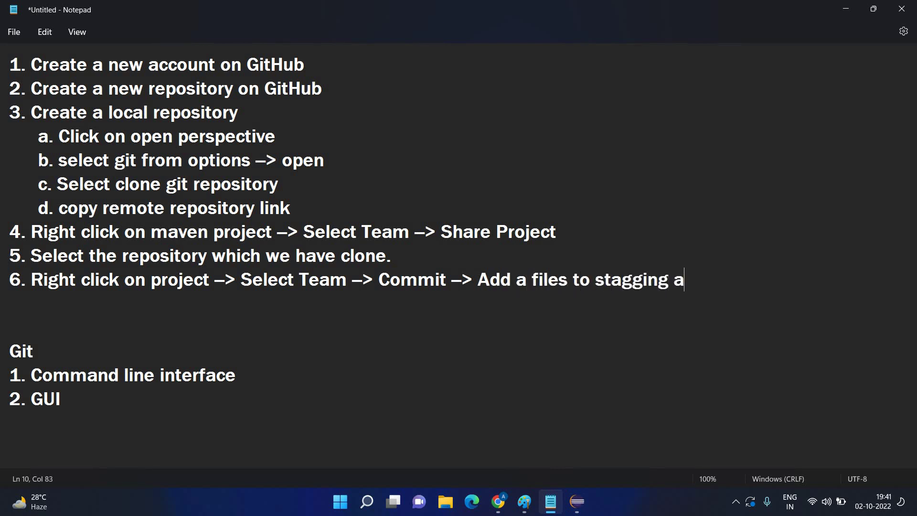
type("rea --> Commit")
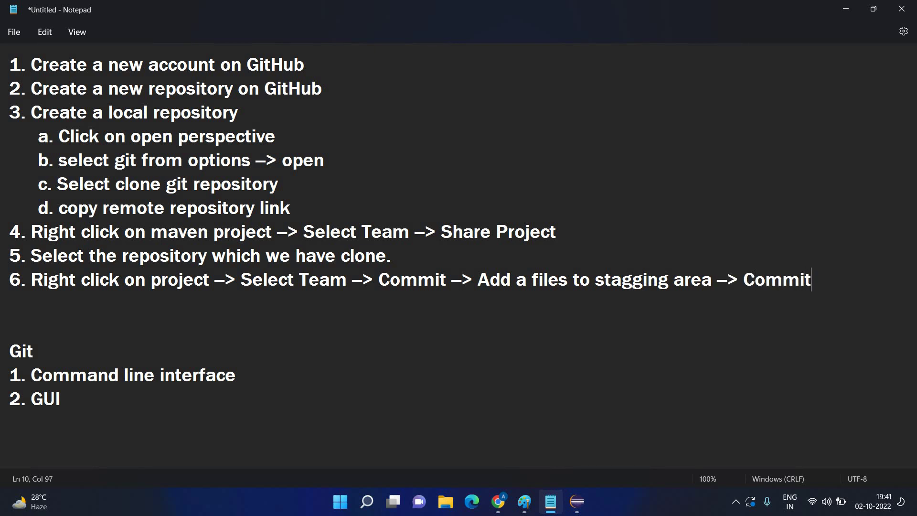
type(" message")
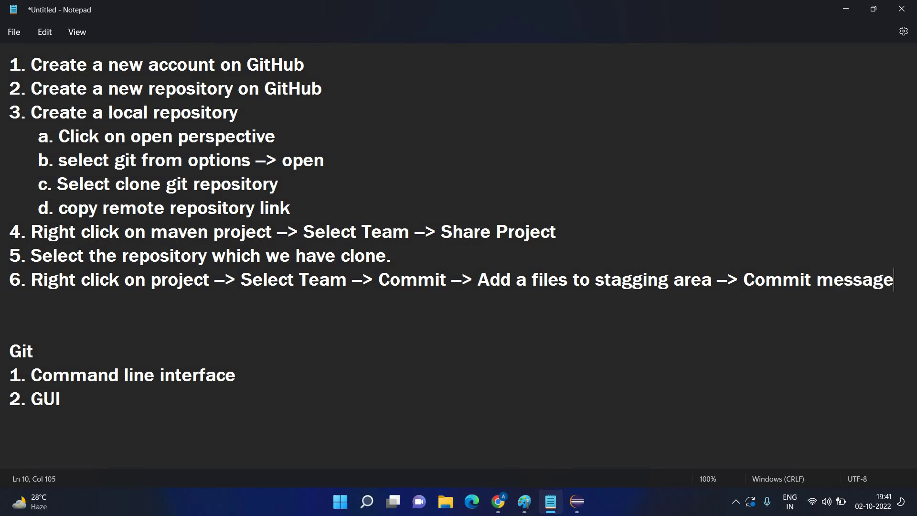
type("-->")
Step: Finish step 6 with 'Commit and push' on the next line
key("Return")
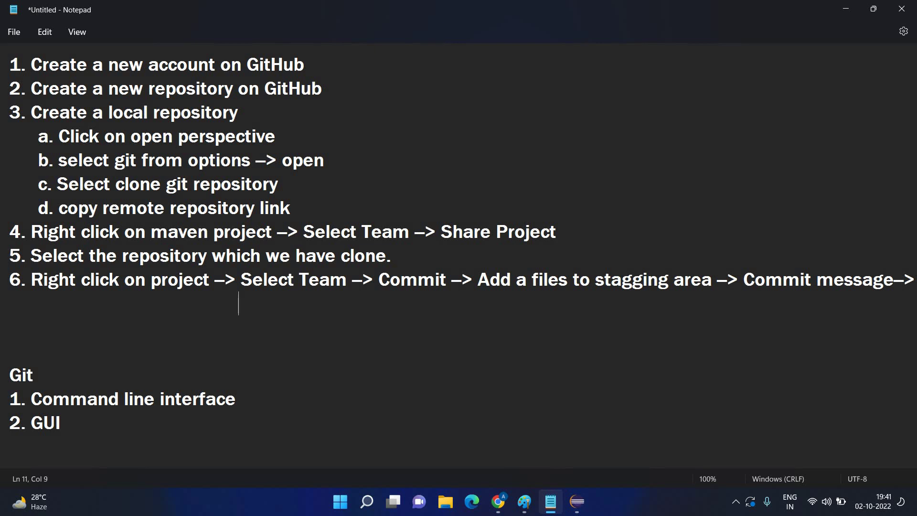
type("Co")
key("BackSpace")
key("BackSpace")
type("Commit and push")
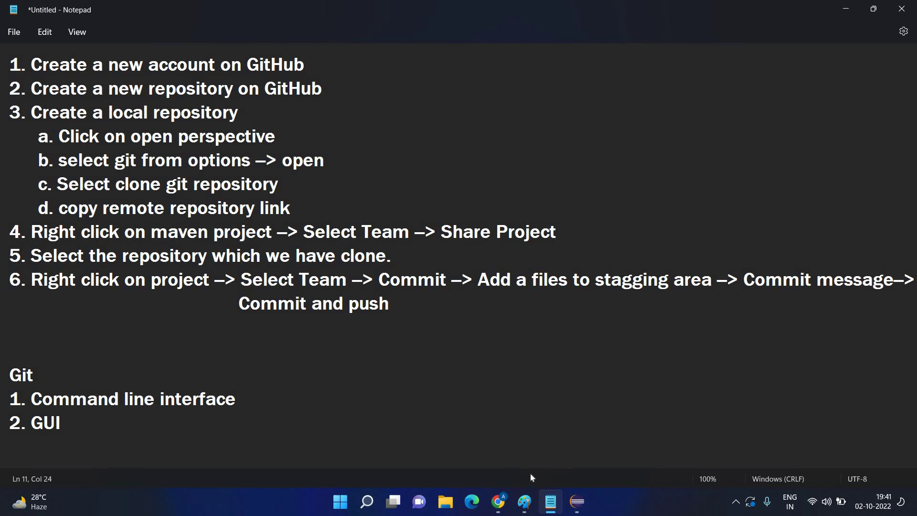
Step: Open the AutoBot_01 repository and view eCommerce.project's .project file
mouse_move(496, 501)
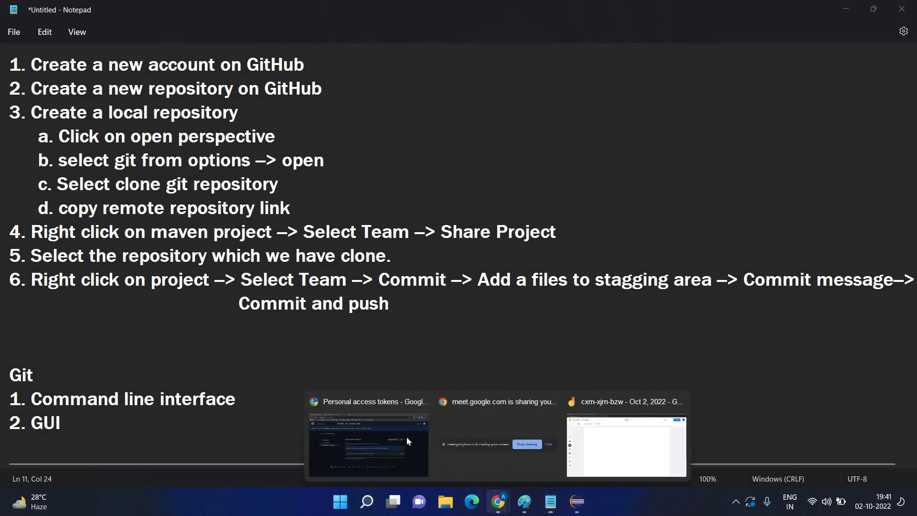
left_click(408, 441)
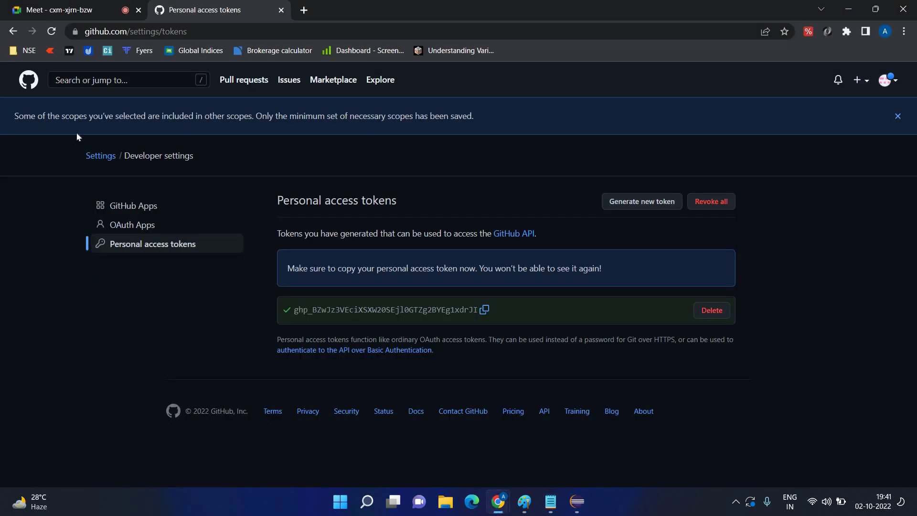
left_click(32, 85)
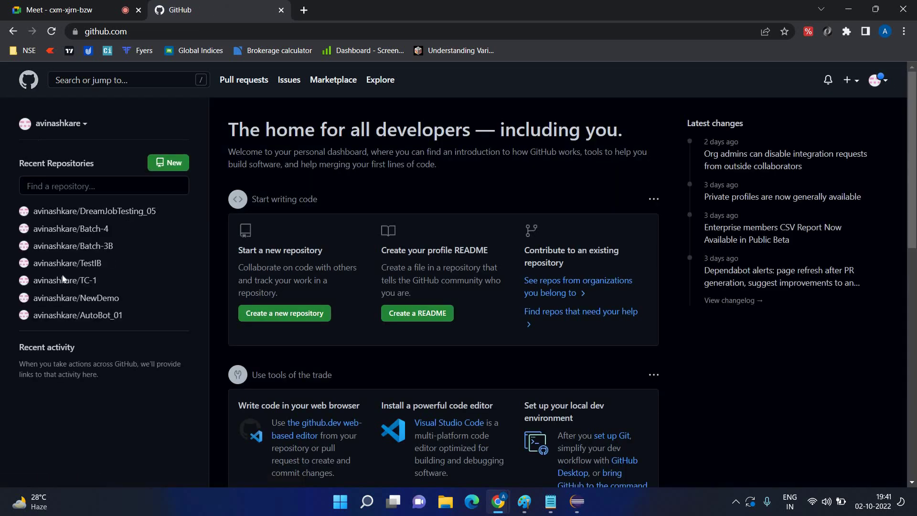
left_click(109, 324)
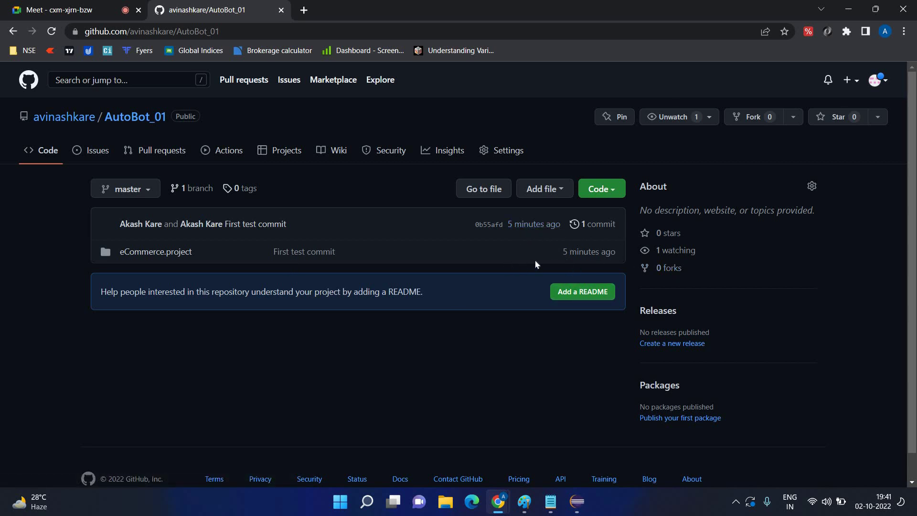
left_click(127, 252)
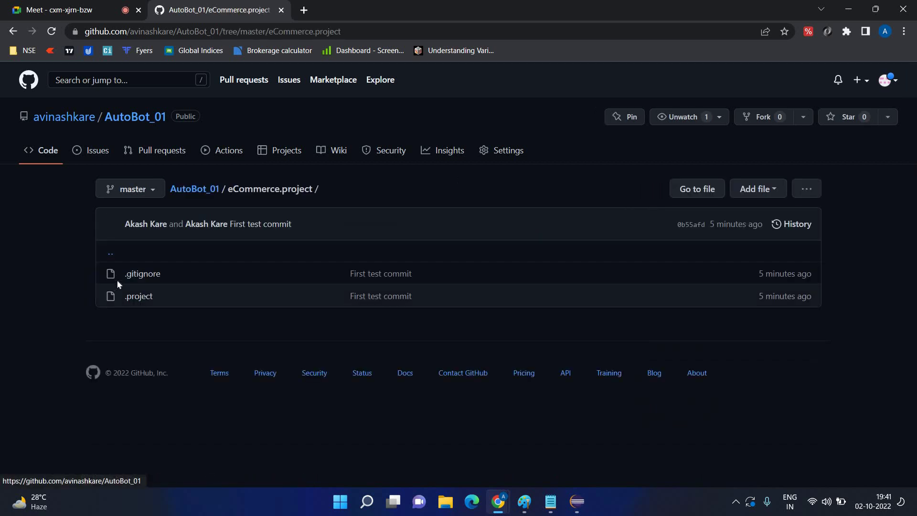
left_click(133, 300)
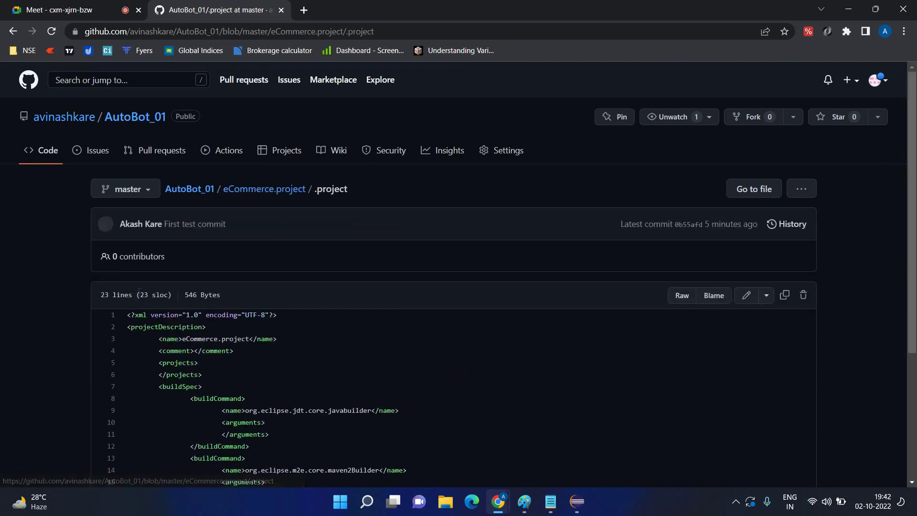
scroll(203, 242, "down", 4)
scroll(202, 245, "up", 2)
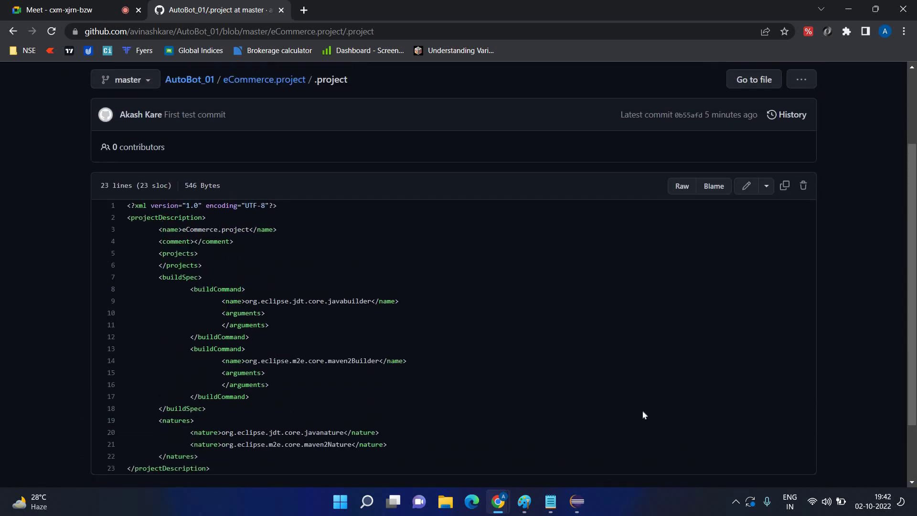
Step: Check eCommerce.project's .gitignore file, then return to the AutoBot_01 main page
left_click(9, 31)
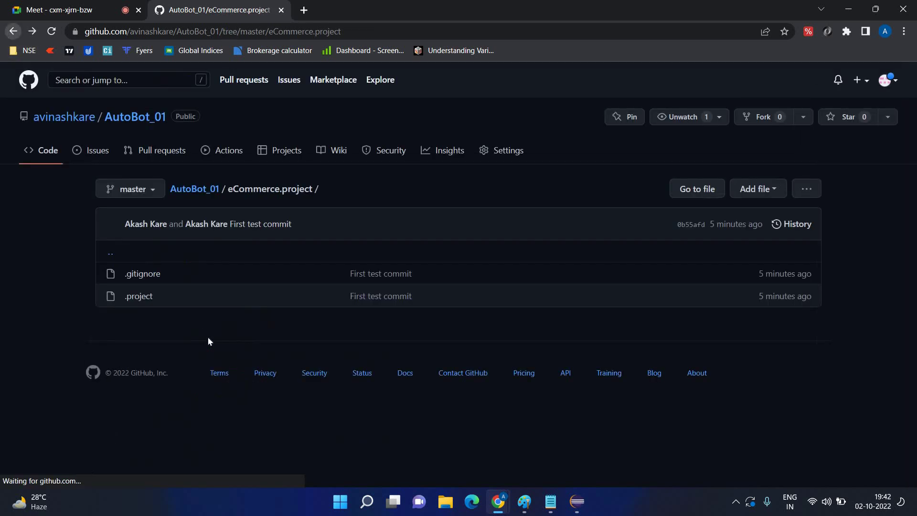
left_click(107, 256)
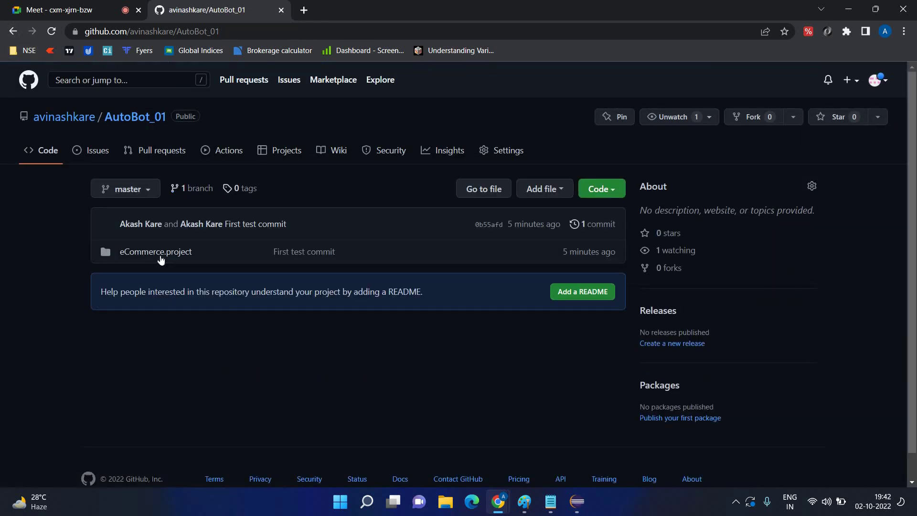
left_click(159, 253)
left_click(149, 276)
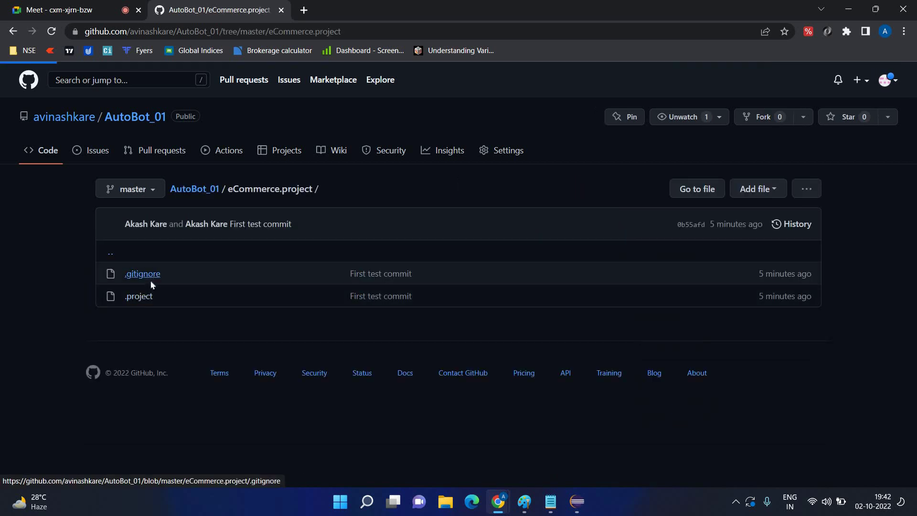
left_click(13, 32)
left_click(12, 32)
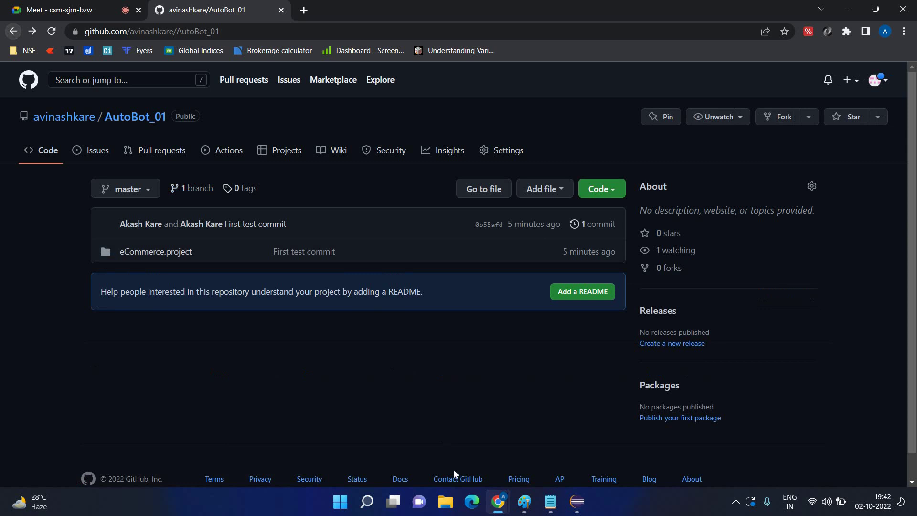
Step: Back in Eclipse, inspect eCommerce.project [AutoBot_01 master] and Medisolve in Project Explorer
left_click(578, 502)
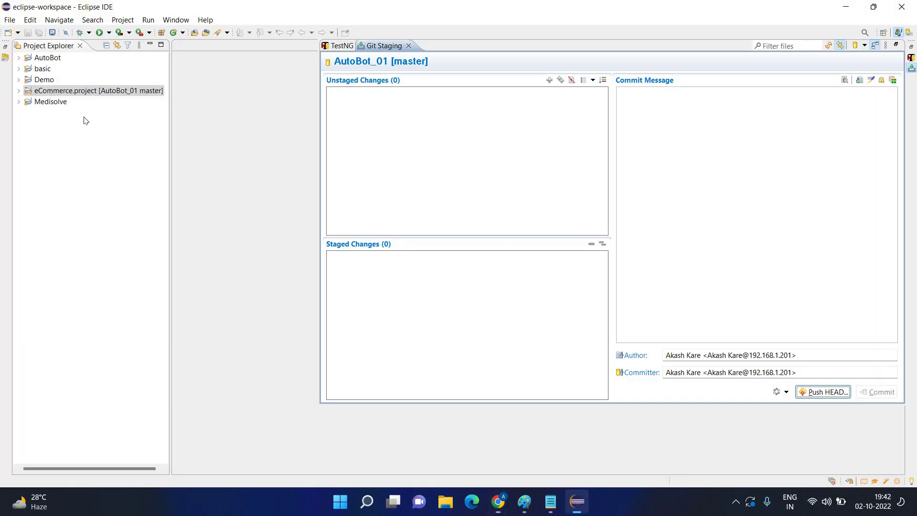
right_click(74, 92)
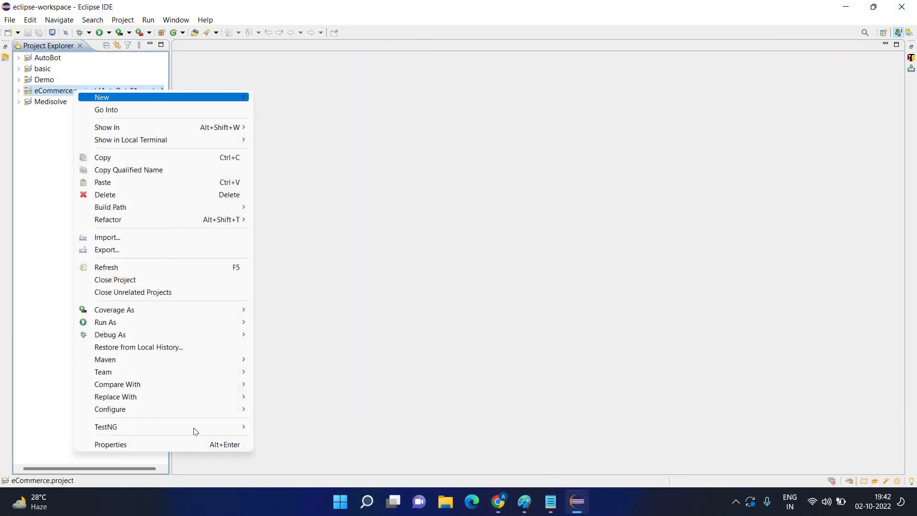
left_click(12, 144)
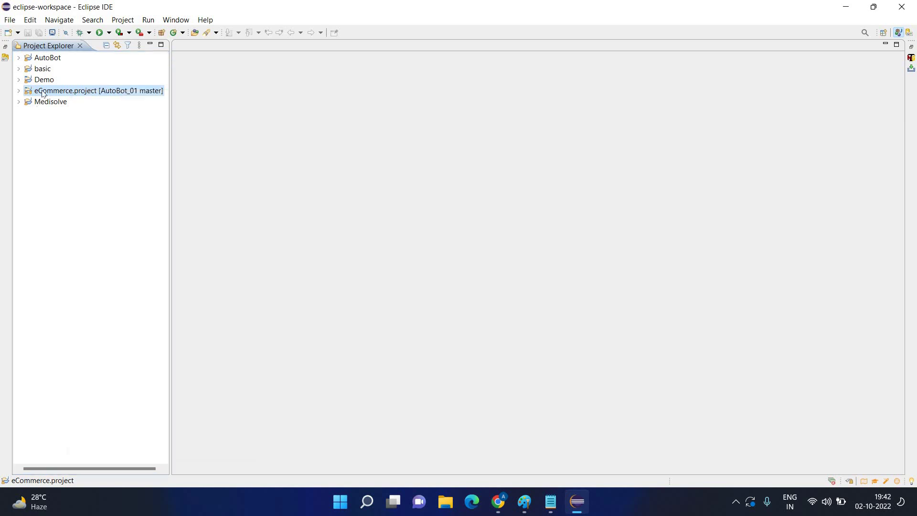
double_click(44, 92)
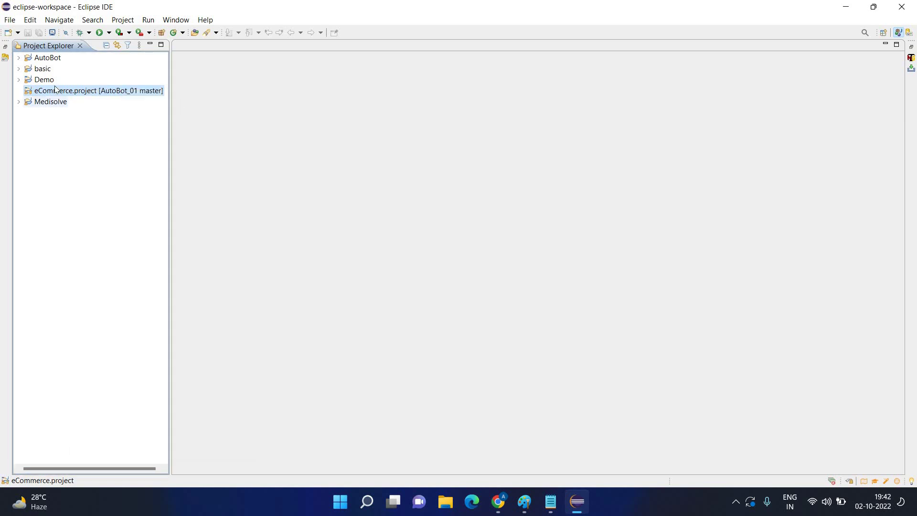
left_click(52, 103)
double_click(52, 104)
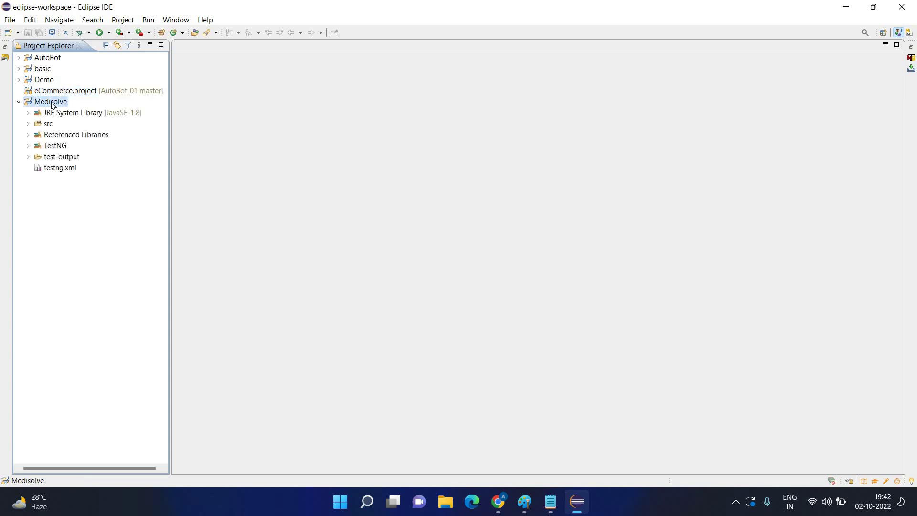
double_click(56, 101)
left_click(59, 92)
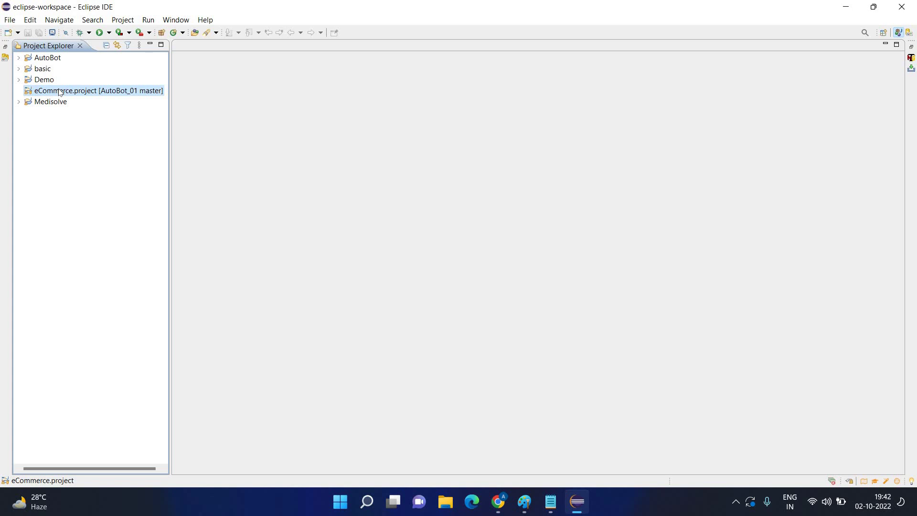
right_click(60, 92)
left_click(271, 94)
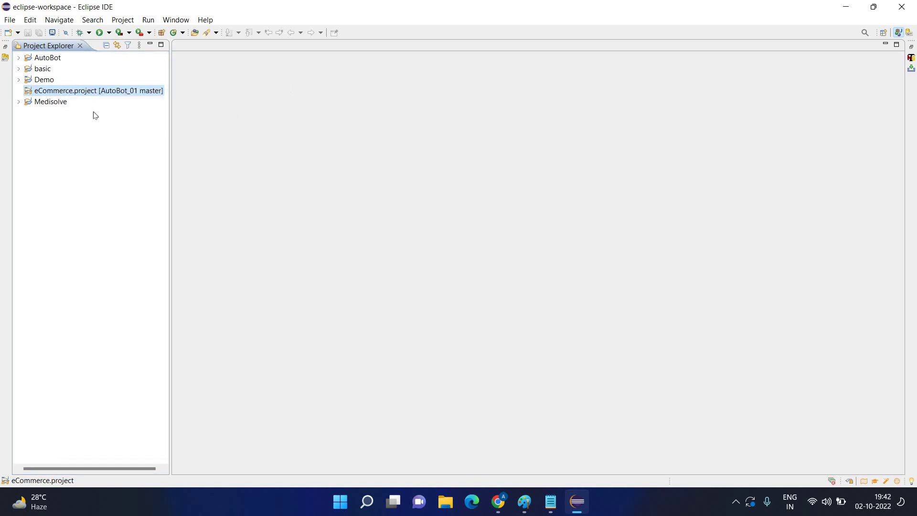
right_click(51, 90)
key("Escape")
Step: Maximize File Explorer and browse C:\Users to the home folder's eclipse-workspace
left_click(448, 501)
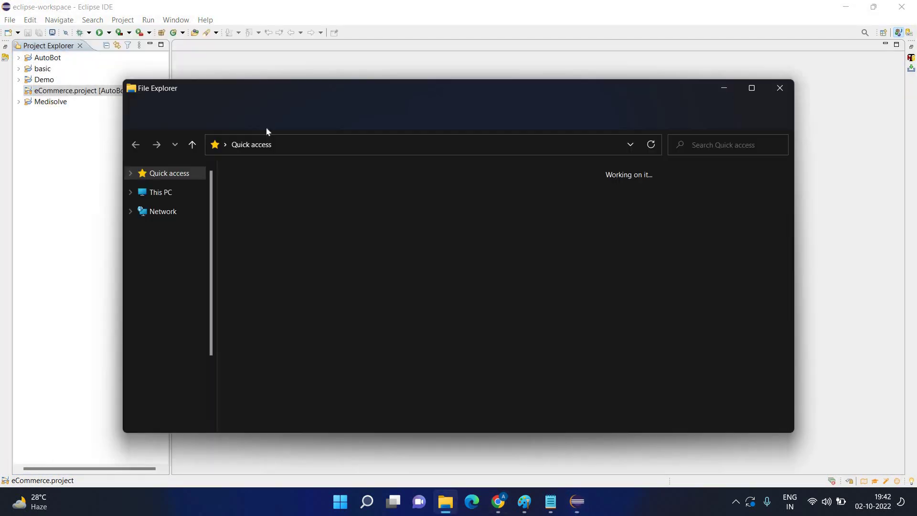
key("super+Up")
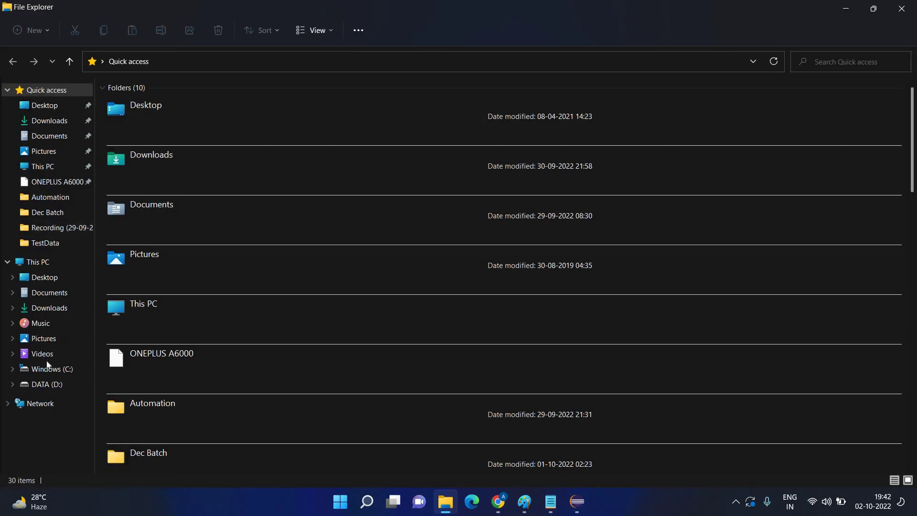
left_click(51, 369)
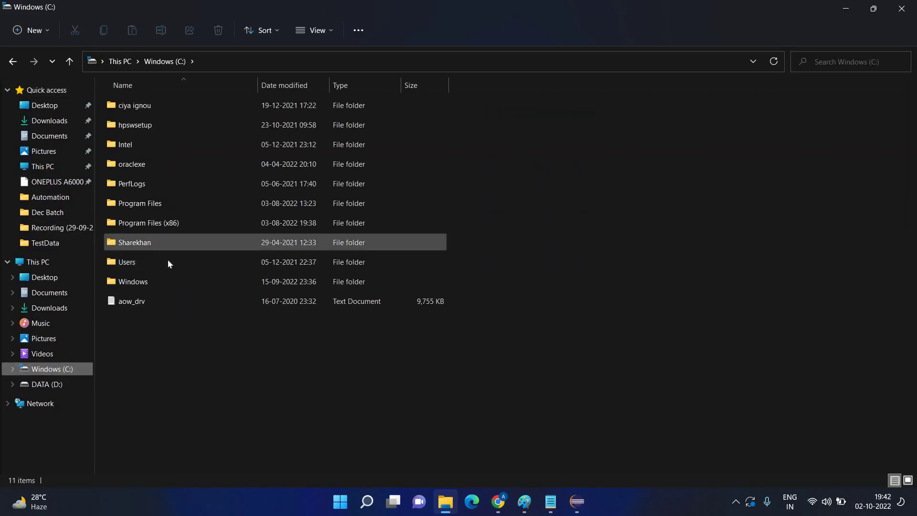
double_click(168, 262)
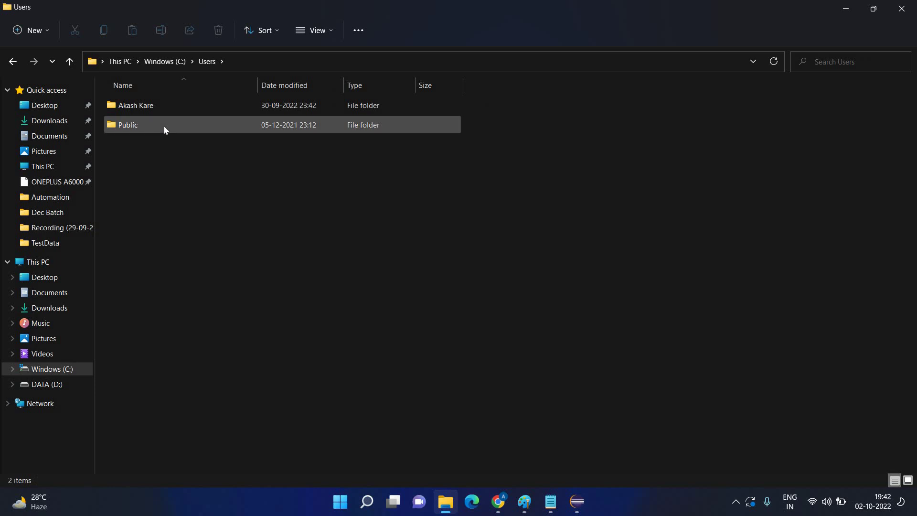
double_click(165, 127)
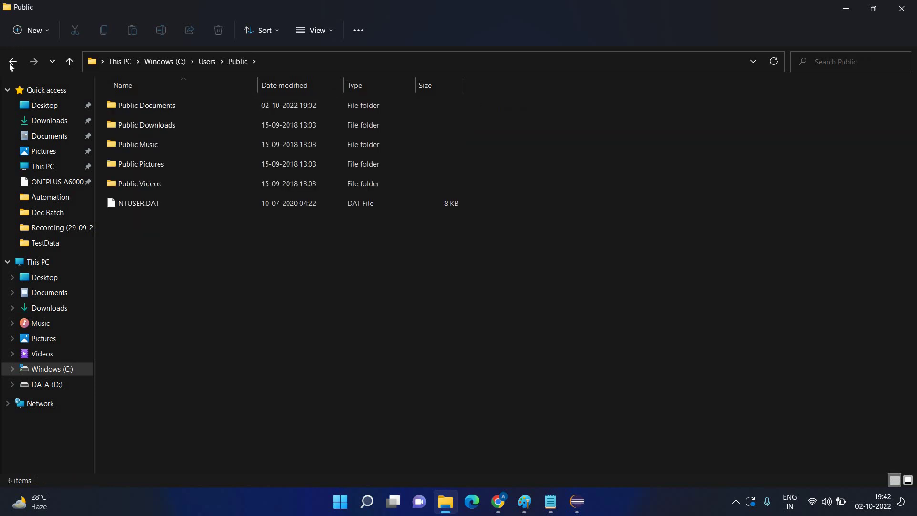
key("alt+Left")
double_click(152, 105)
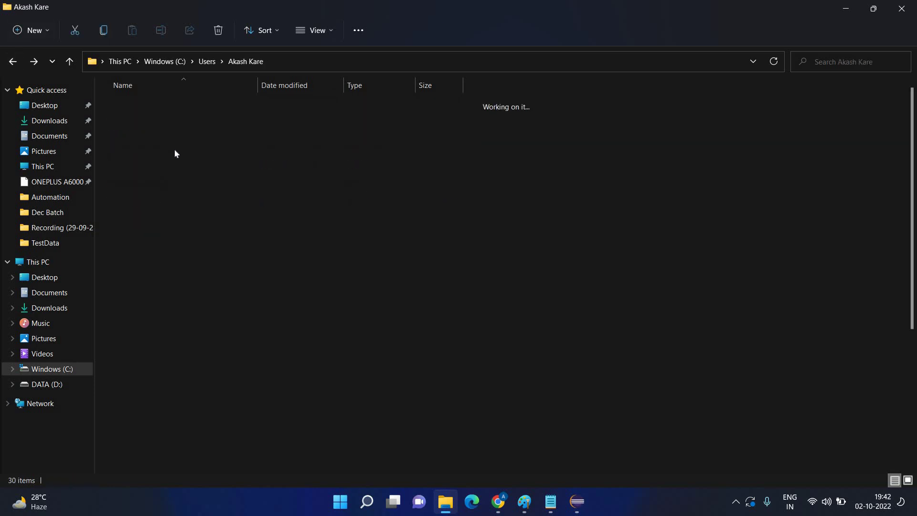
scroll(172, 200, "down", 2)
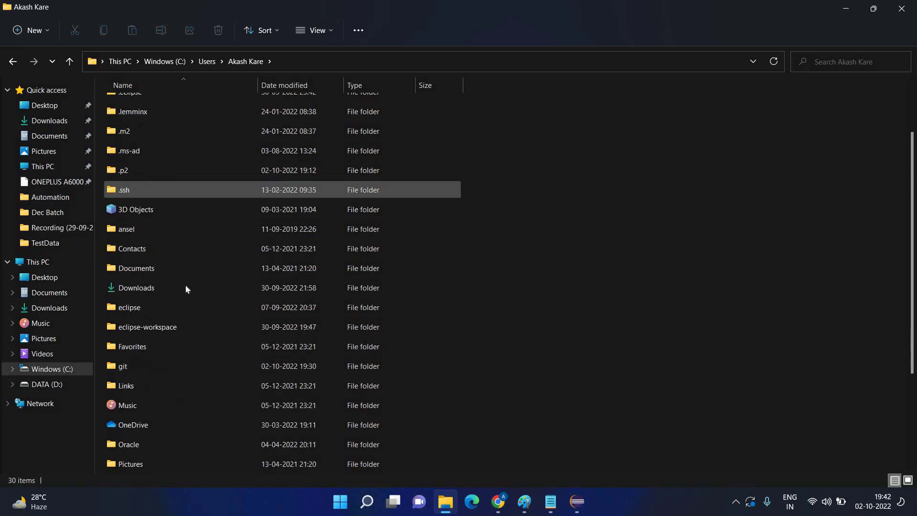
double_click(171, 327)
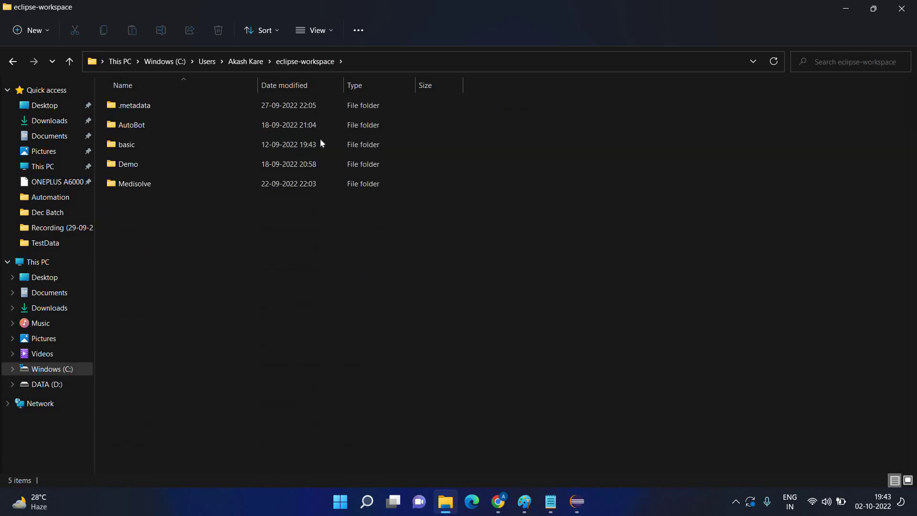
right_click(182, 143)
left_click(598, 212)
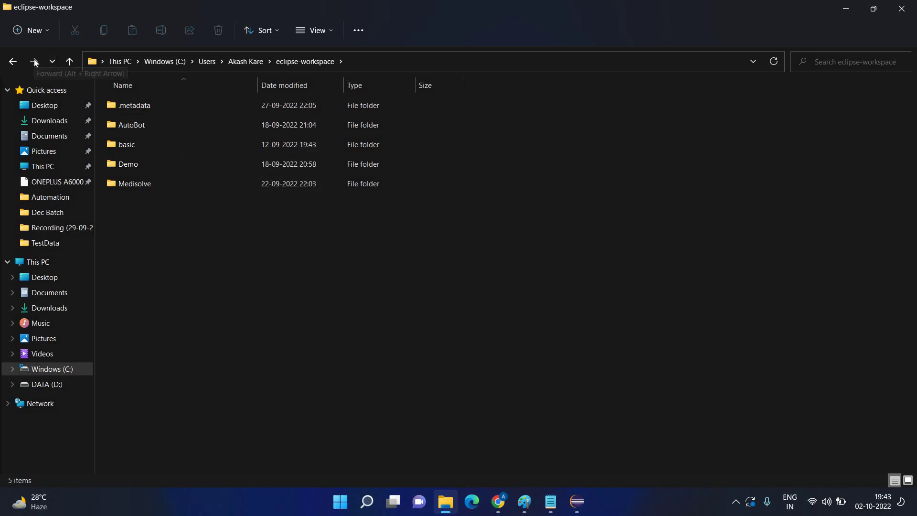
left_click(13, 62)
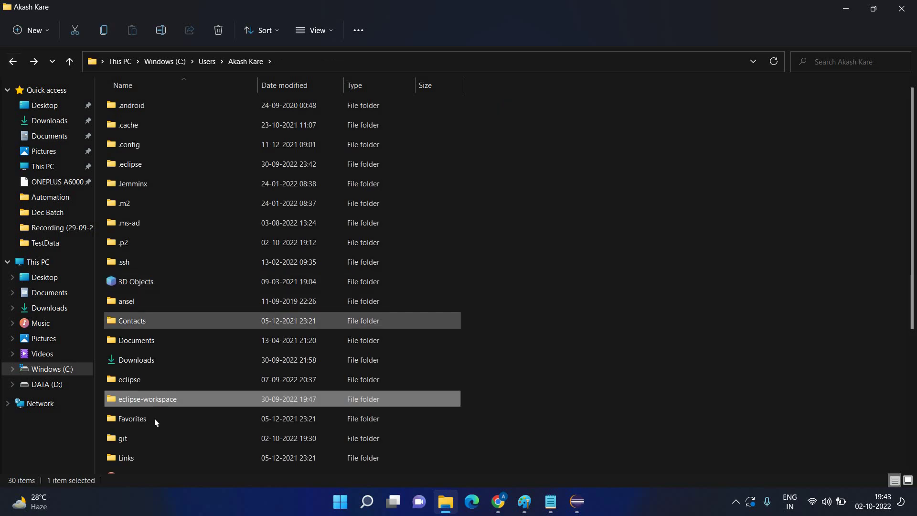
Step: View the eclipse > java-2022-06 > eclipse install folder, then go back three levels
double_click(157, 379)
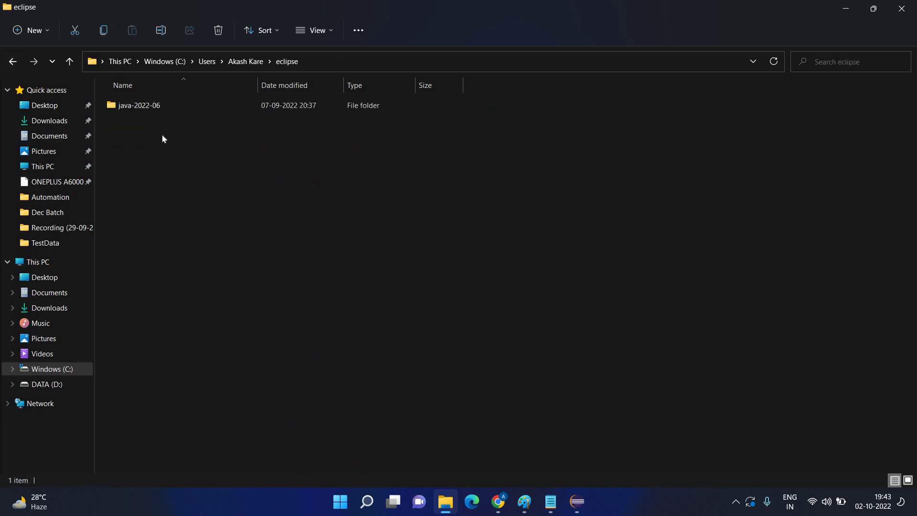
double_click(158, 105)
double_click(158, 105)
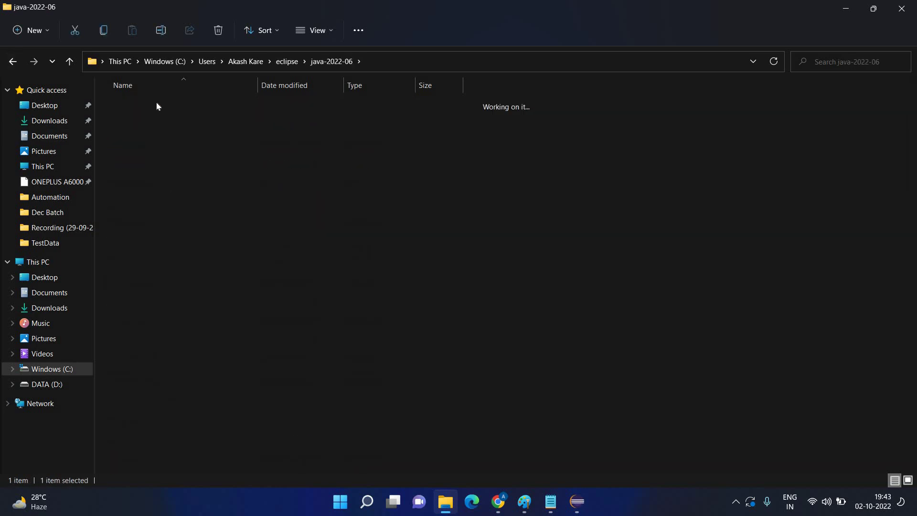
left_click(13, 61)
left_click(14, 61)
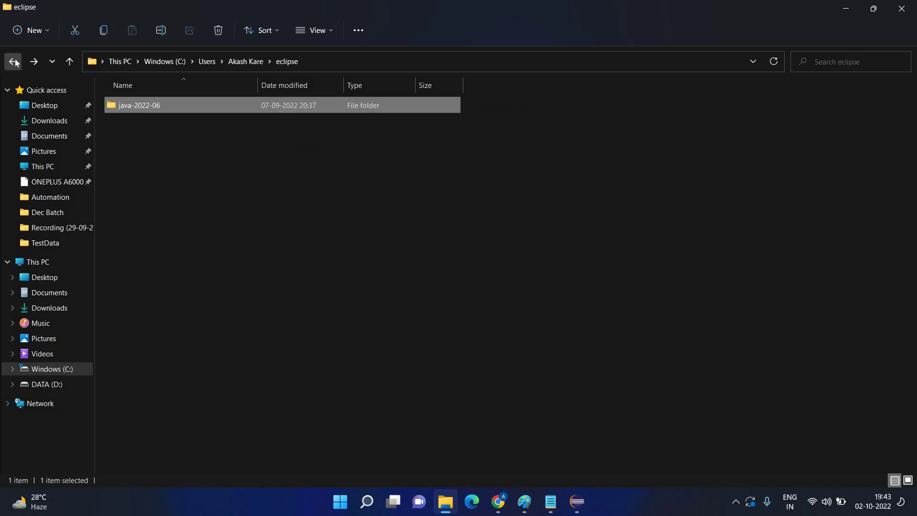
left_click(14, 61)
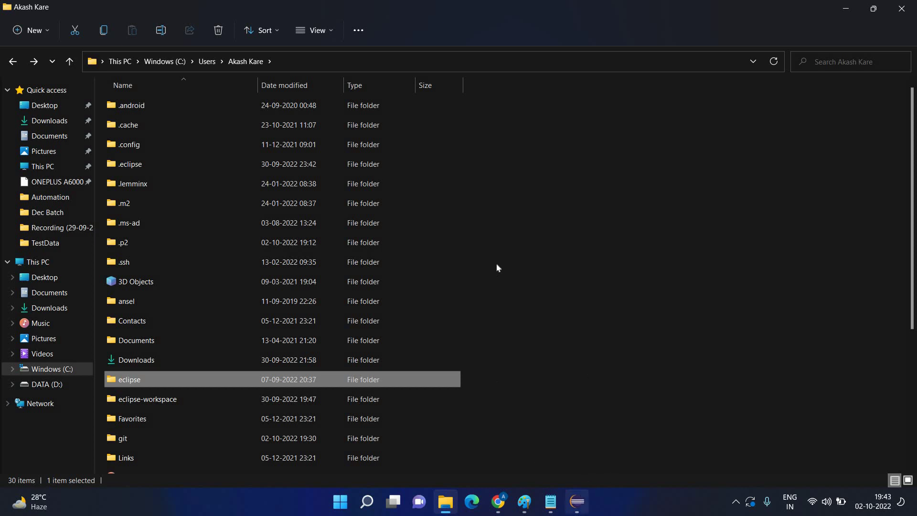
Step: Disconnect eCommerce.project from AutoBot_01 using Team > Disconnect in Project Explorer
left_click(577, 501)
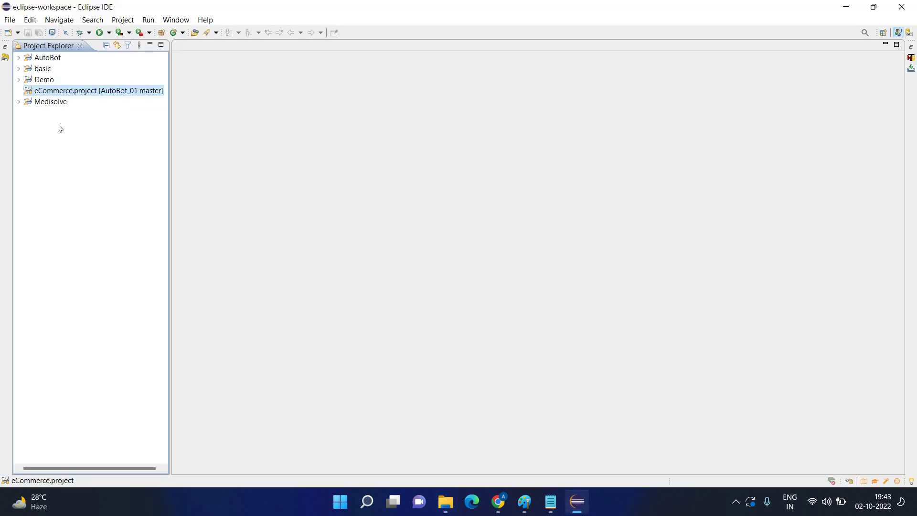
double_click(50, 104)
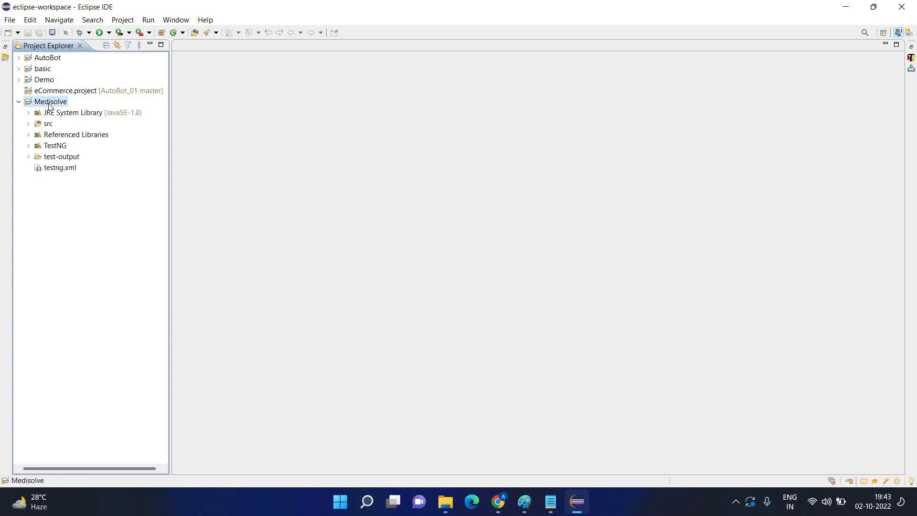
double_click(60, 102)
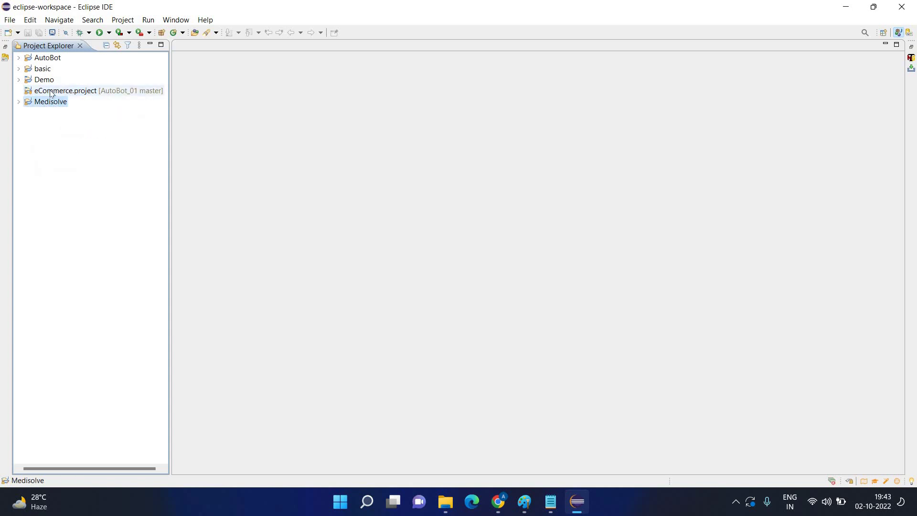
left_click(52, 92)
right_click(50, 91)
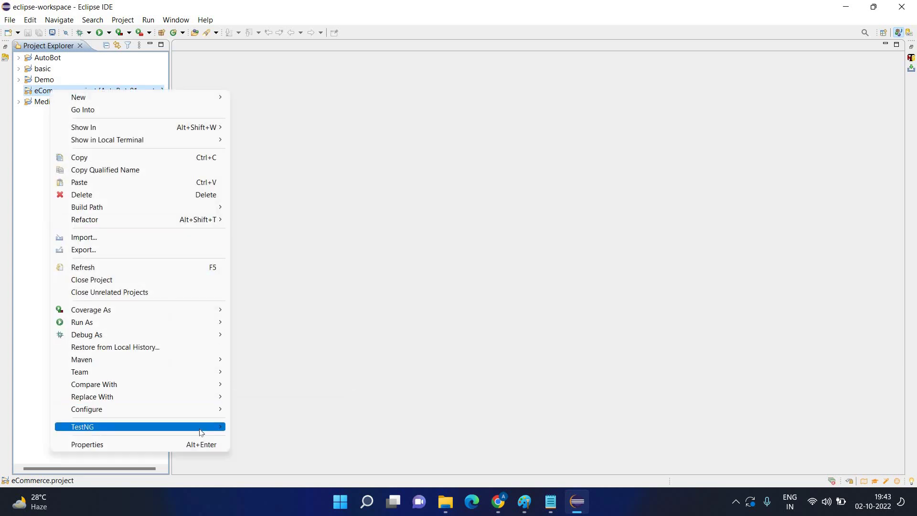
mouse_move(199, 432)
mouse_move(205, 375)
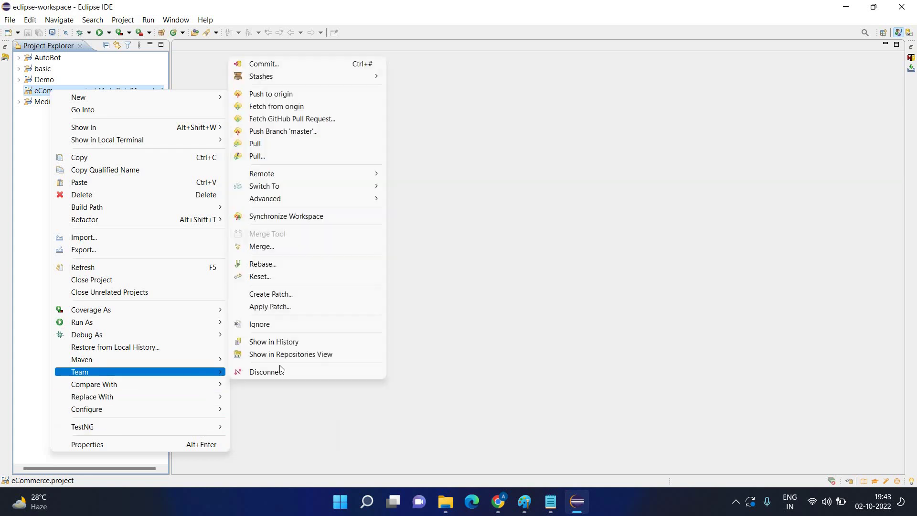
left_click(284, 373)
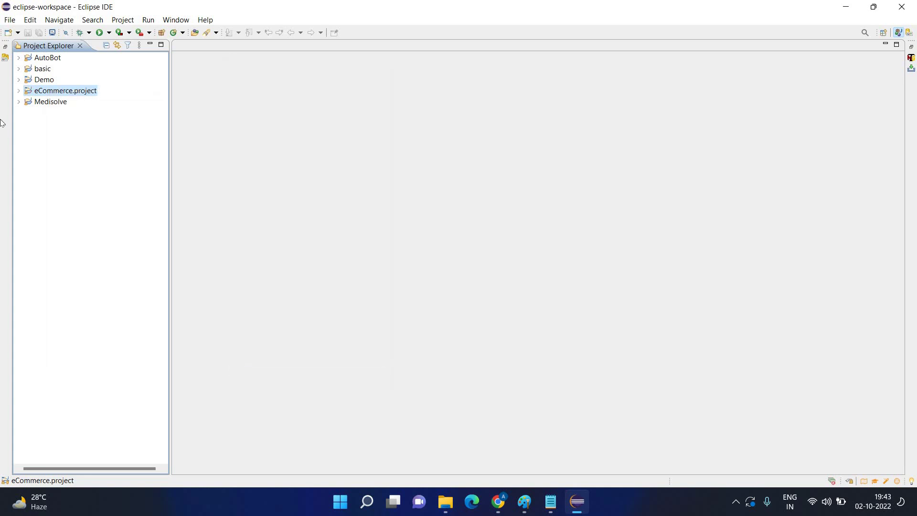
left_click(48, 101)
Step: Share Medisolve via Team > Share Project, choosing the AutoBot_01 repository
right_click(48, 101)
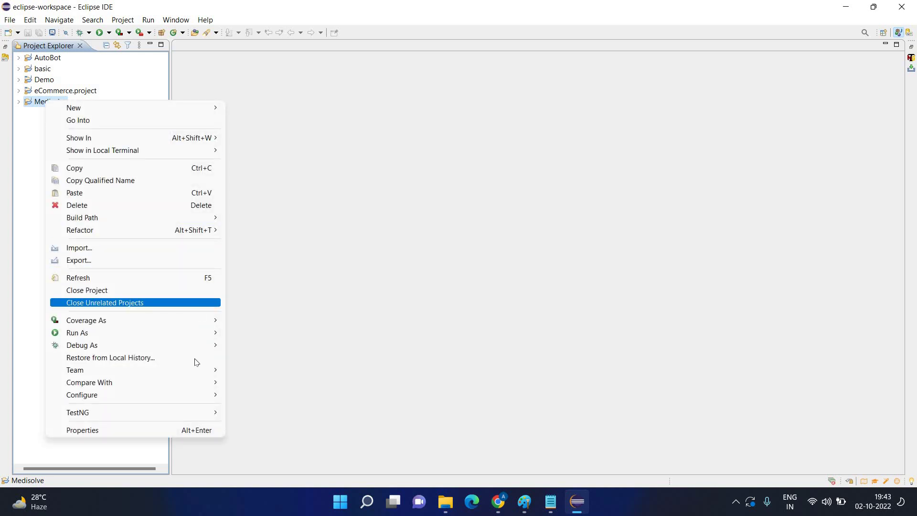
mouse_move(199, 370)
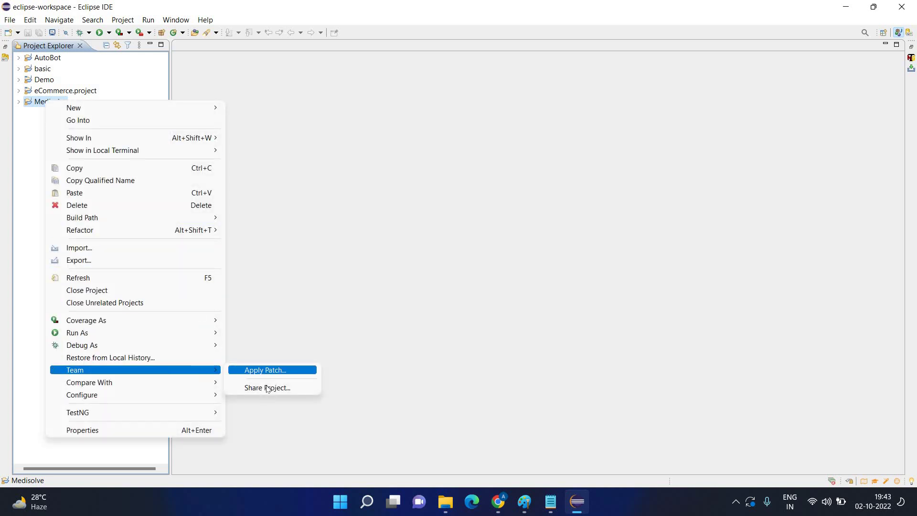
left_click(268, 387)
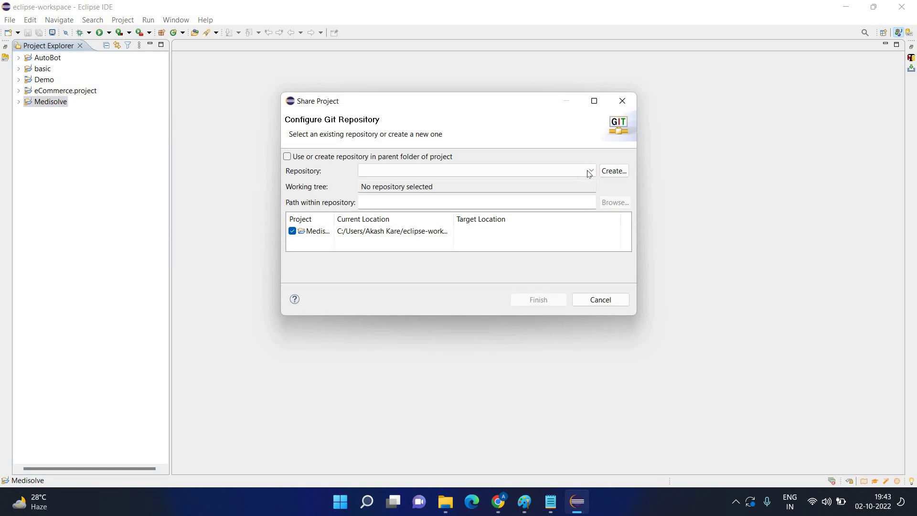
left_click(588, 173)
left_click(556, 185)
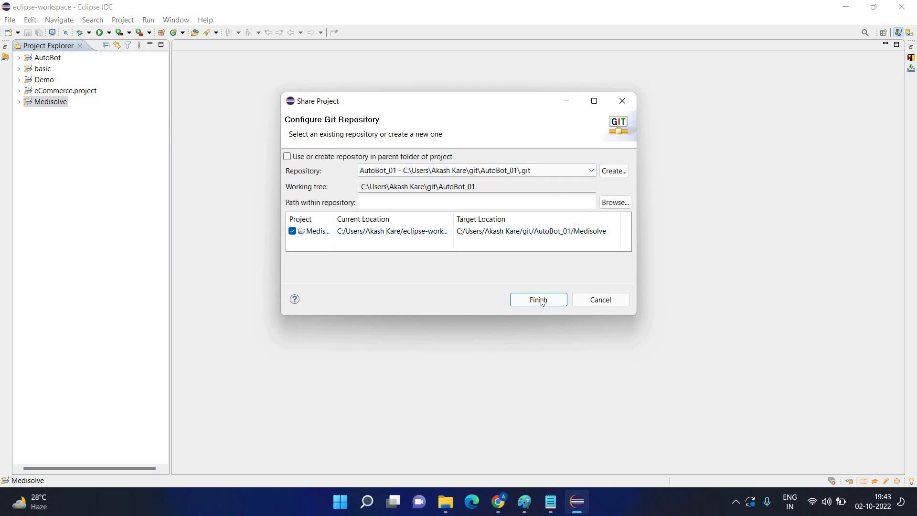
left_click(540, 300)
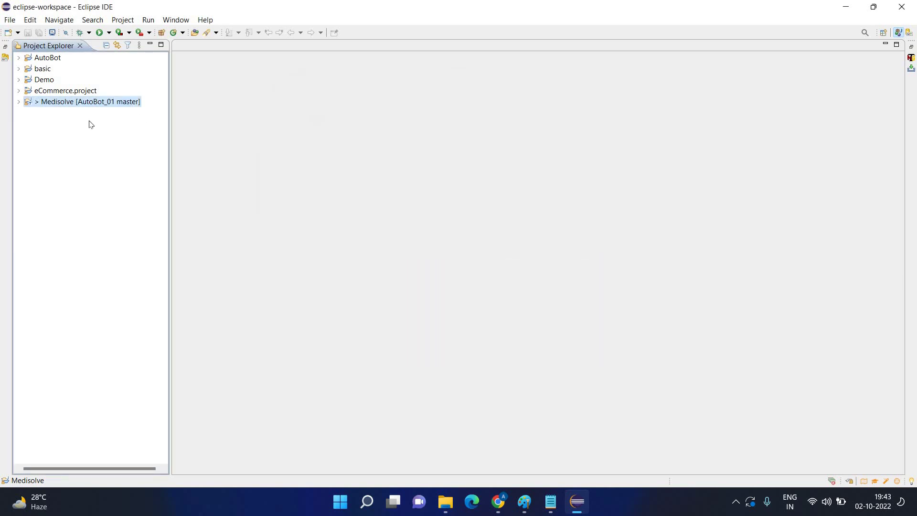
Step: Open Medisolve's Team > Commit staging view and review its 44 unstaged changes
right_click(72, 102)
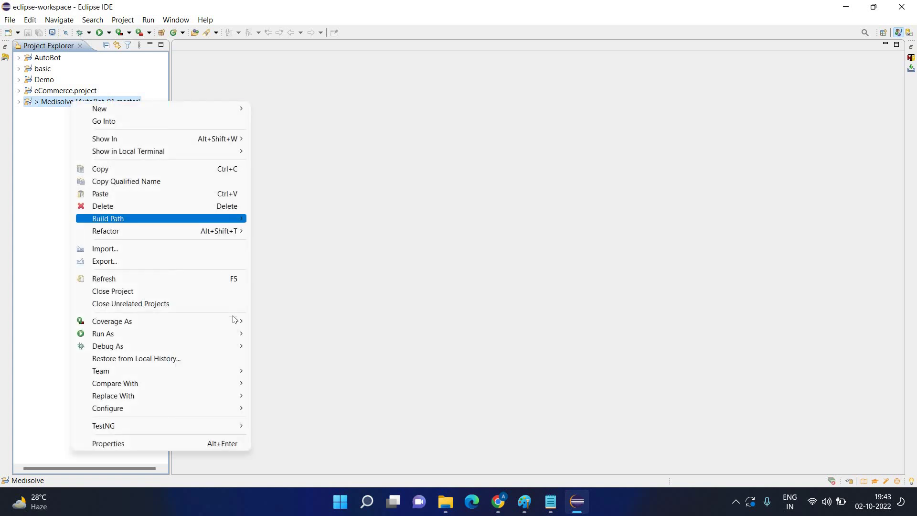
mouse_move(235, 375)
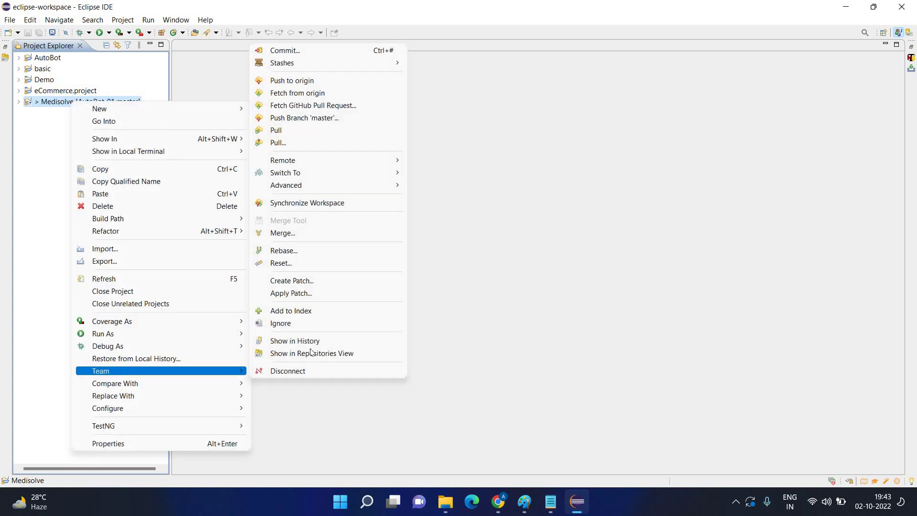
key("Return")
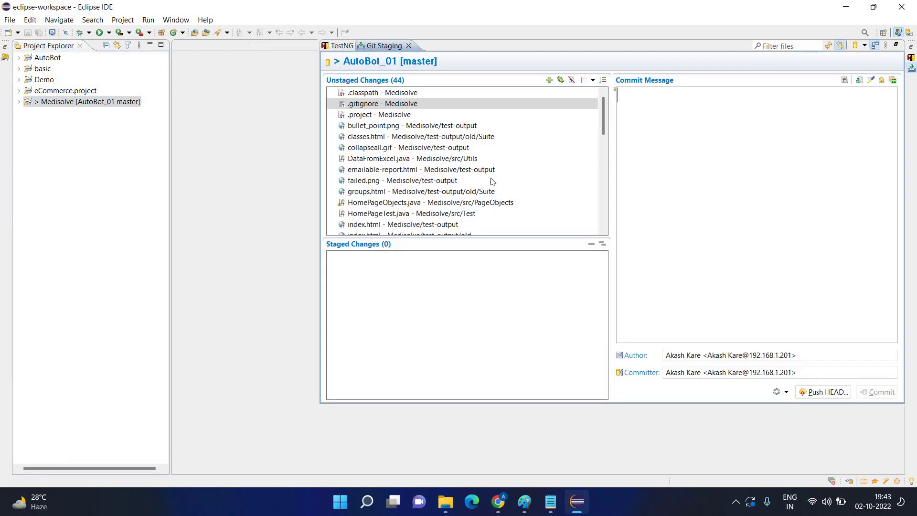
scroll(453, 180, "down", 8)
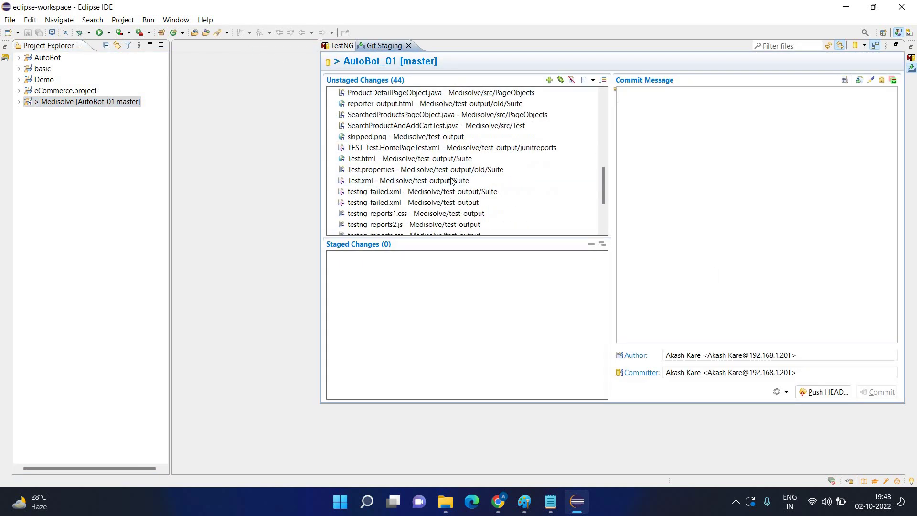
scroll(452, 181, "up", 9)
scroll(452, 181, "up", 3)
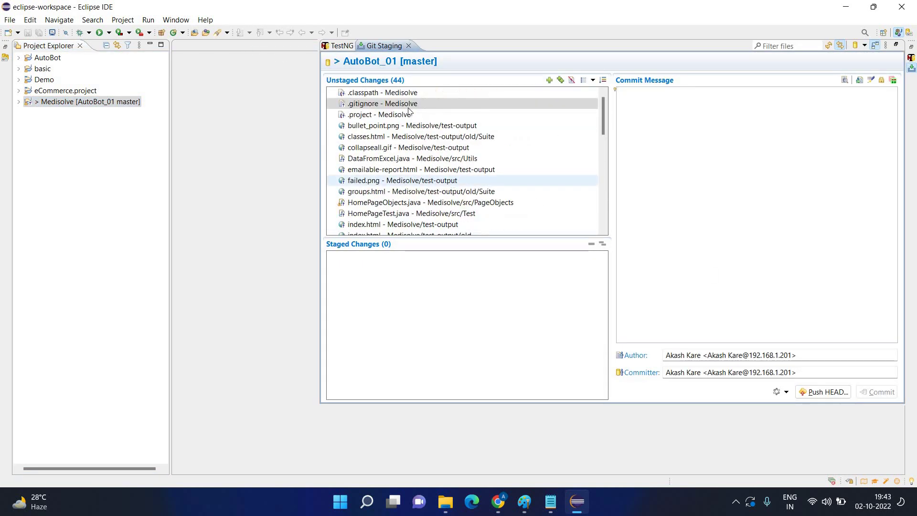
scroll(411, 139, "down", 4)
scroll(411, 139, "down", 6)
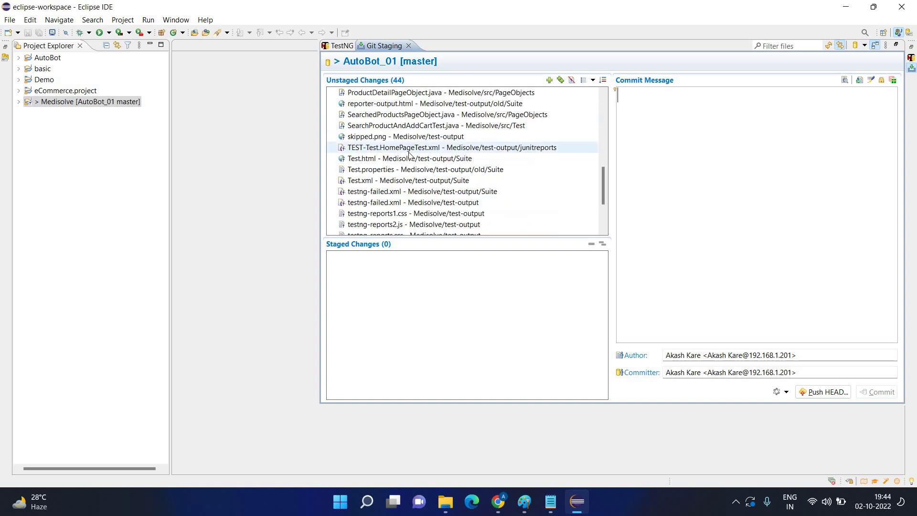
scroll(409, 160, "up", 7)
scroll(408, 161, "up", 3)
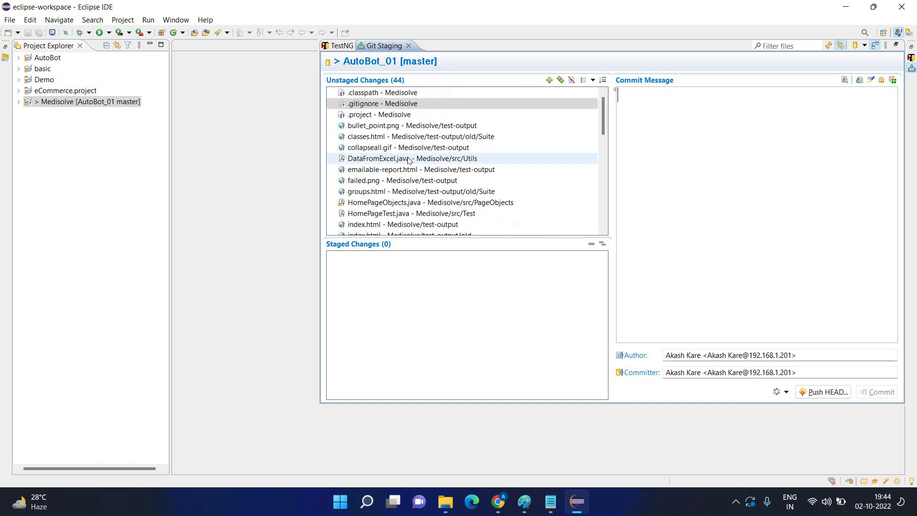
scroll(410, 160, "down", 10)
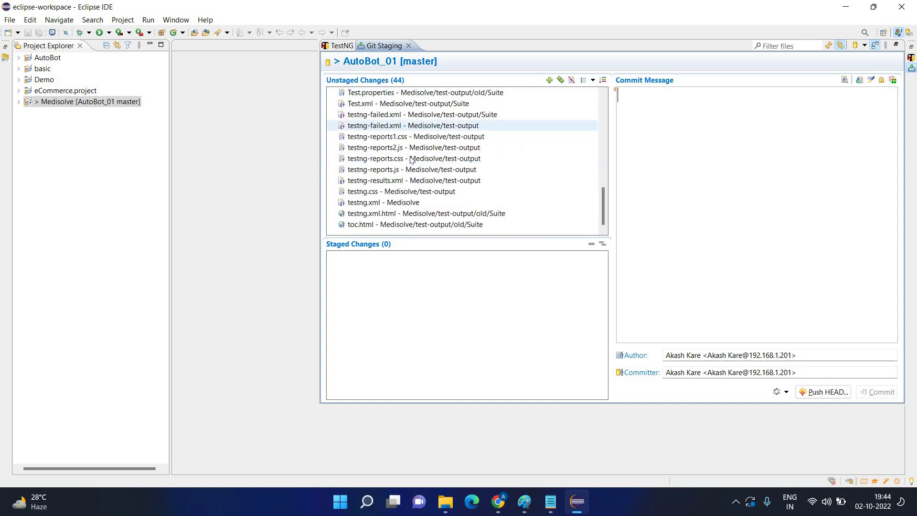
scroll(411, 160, "up", 10)
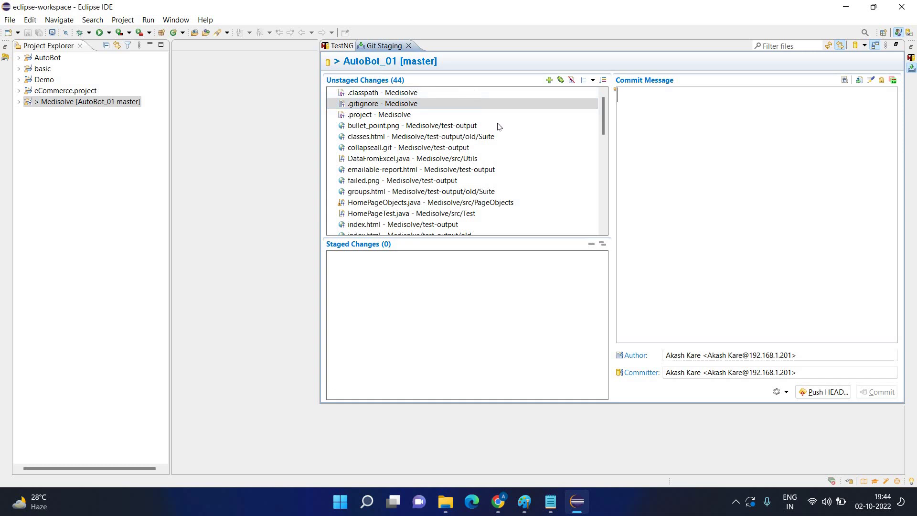
Step: Stage all 44 changes, enter the message 'Second Test Commit', and commit and push
left_click(543, 158)
key("ctrl+a")
left_click_drag(478, 108, 460, 290)
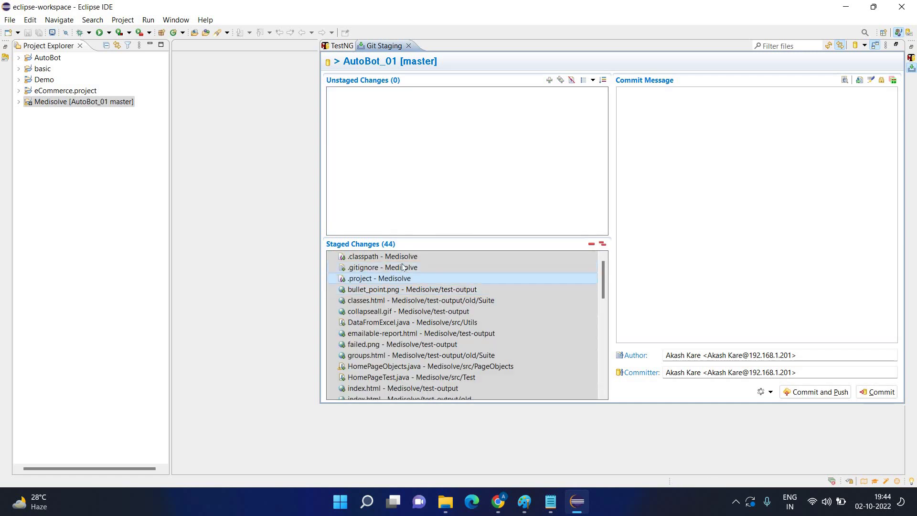
mouse_move(426, 303)
type("cond Test Commit")
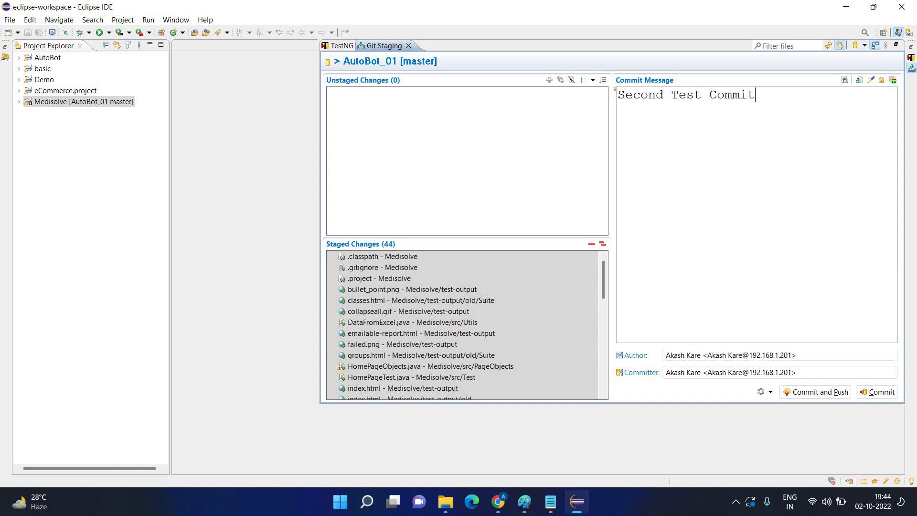
left_click(836, 397)
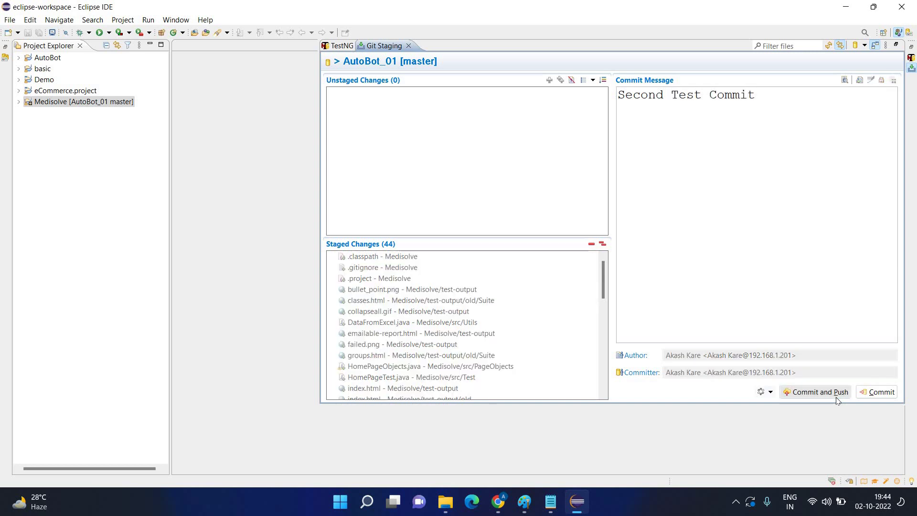